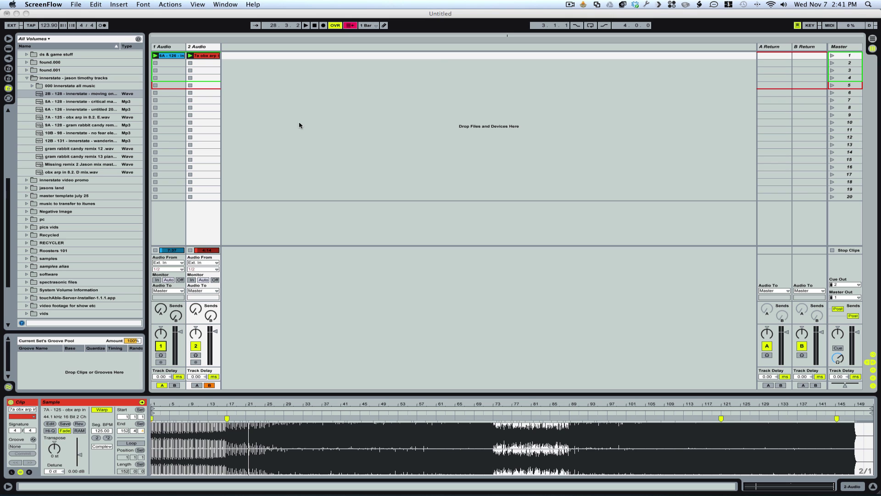
# Select both audio tracks and show the Live Devices effects list beside track 1's empty device chain.
pyautogui.click(167, 47)
pyautogui.click(211, 48)
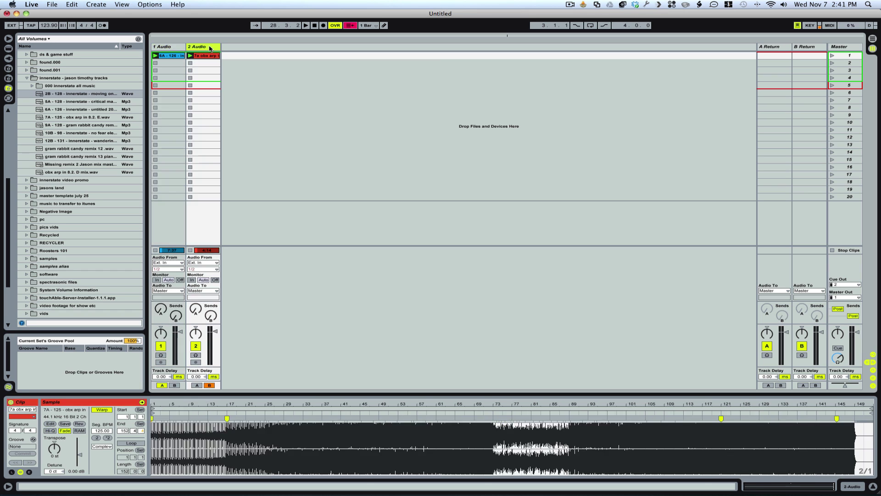
pyautogui.click(8, 48)
pyautogui.click(182, 81)
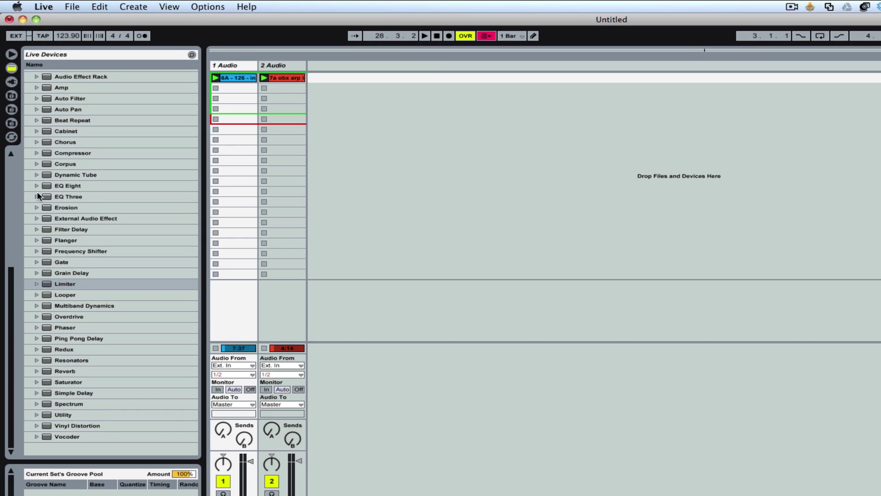
# Add EQ Three, gains at 0.00 dB, to the first and second audio tracks' device chains.
pyautogui.click(37, 196)
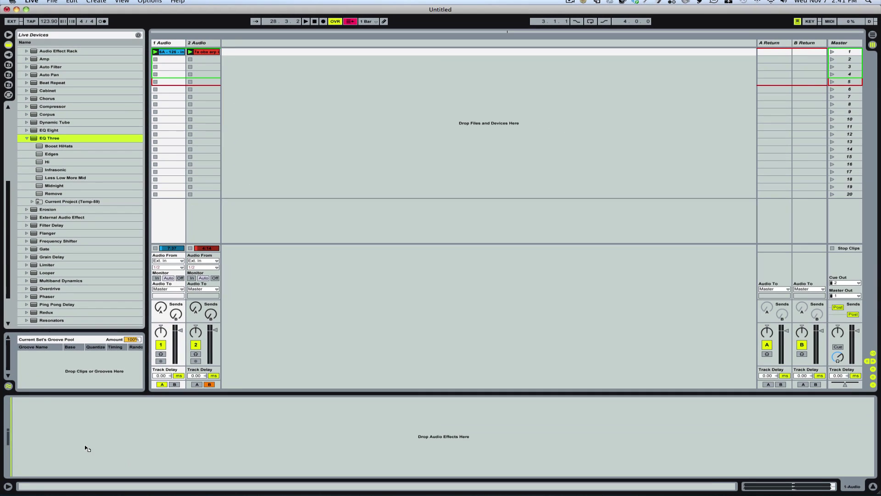
pyautogui.moveTo(88, 448); pyautogui.dragTo(86, 448)
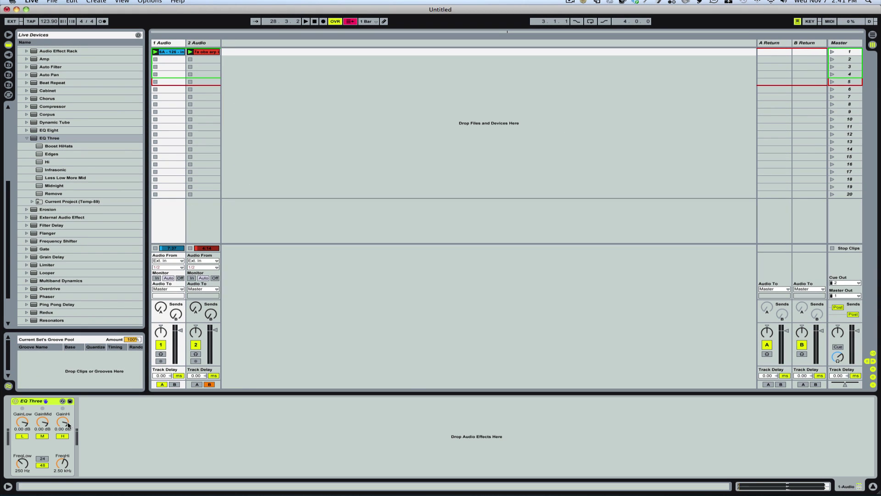
pyautogui.click(34, 138)
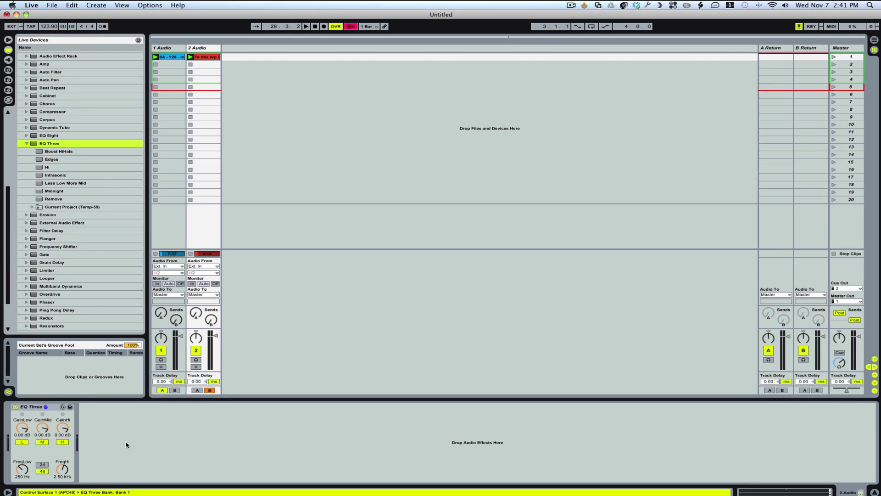
pyautogui.click(168, 49)
pyautogui.click(202, 49)
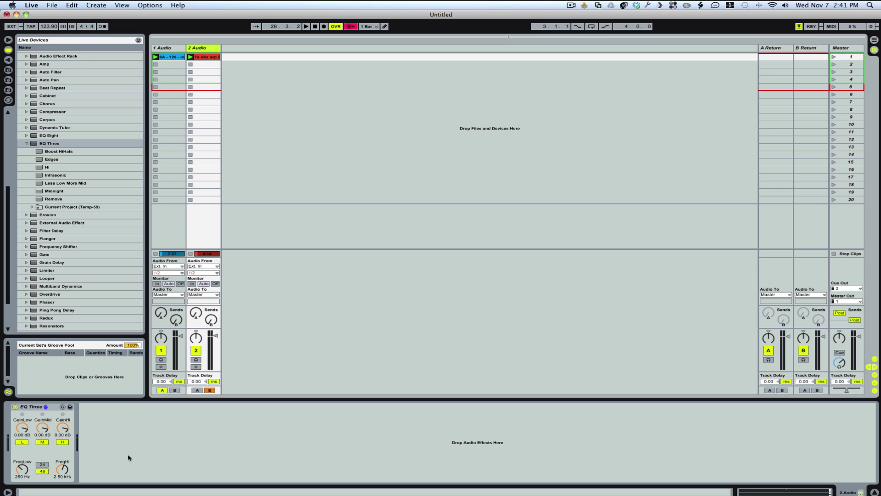
# Add a Flanger after EQ Three on track 2.
pyautogui.click(26, 143)
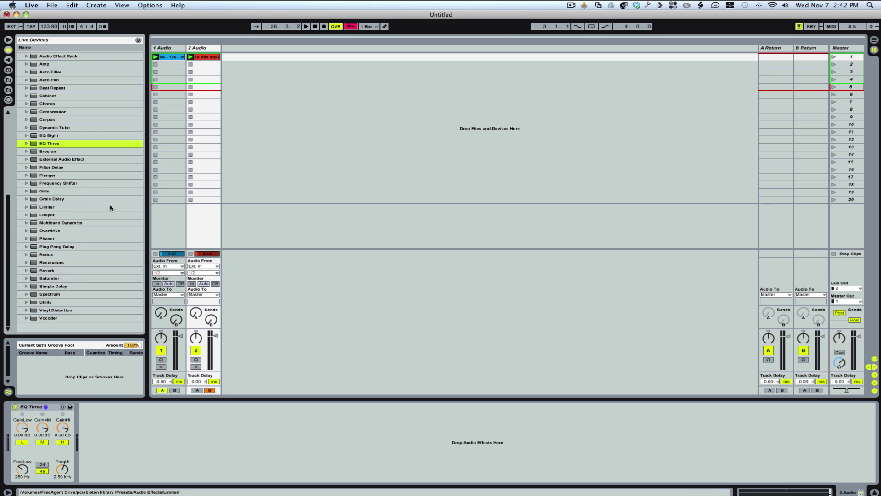
pyautogui.click(27, 238)
pyautogui.click(27, 239)
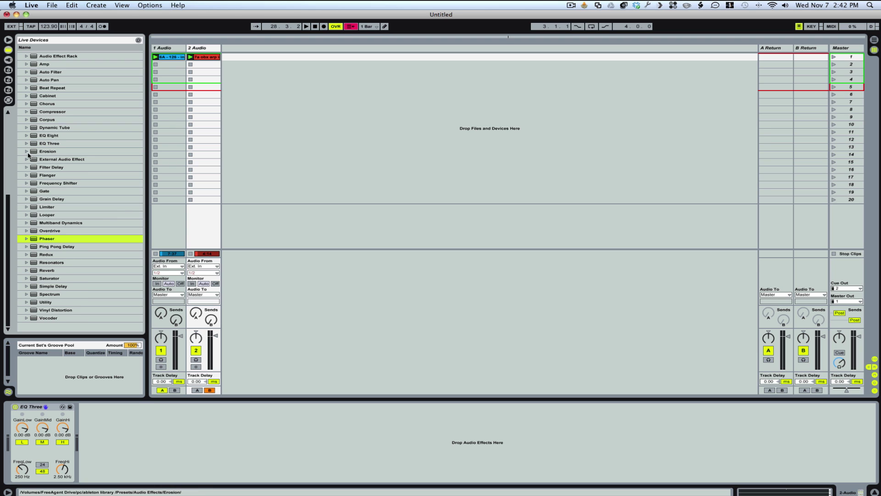
pyautogui.moveTo(33, 177); pyautogui.dragTo(160, 439)
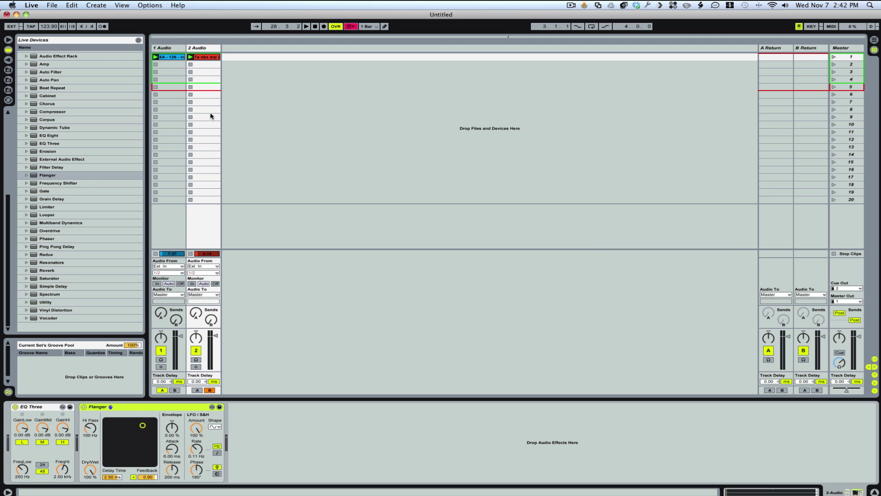
# Paste a copy of the Flanger into track 1's chain after EQ Three.
pyautogui.click(199, 50)
pyautogui.click(155, 48)
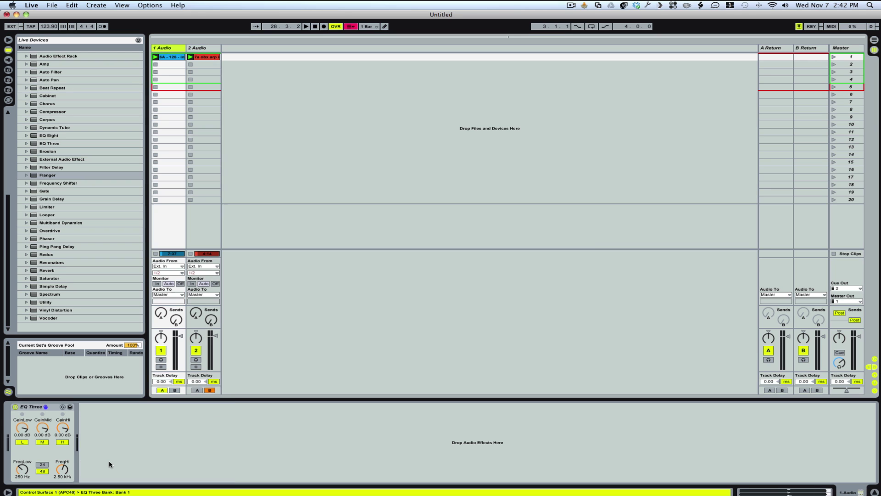
pyautogui.press('super+v')
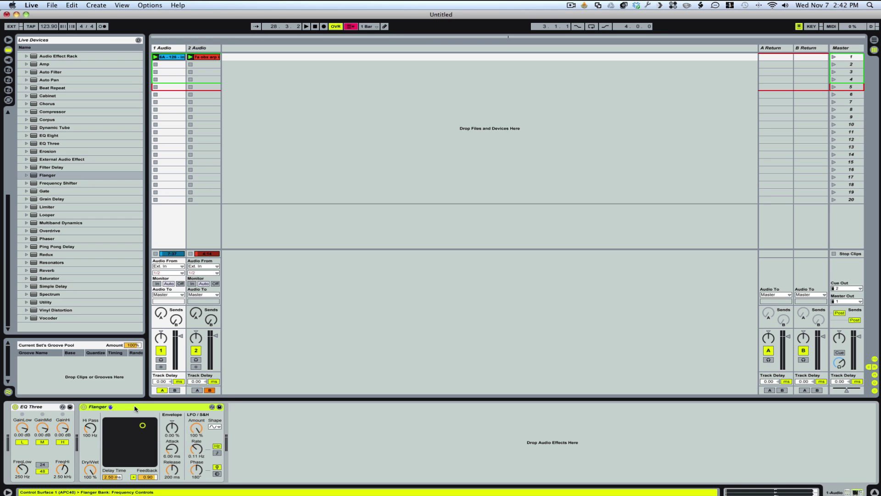
pyautogui.press('Left')
pyautogui.click(130, 409)
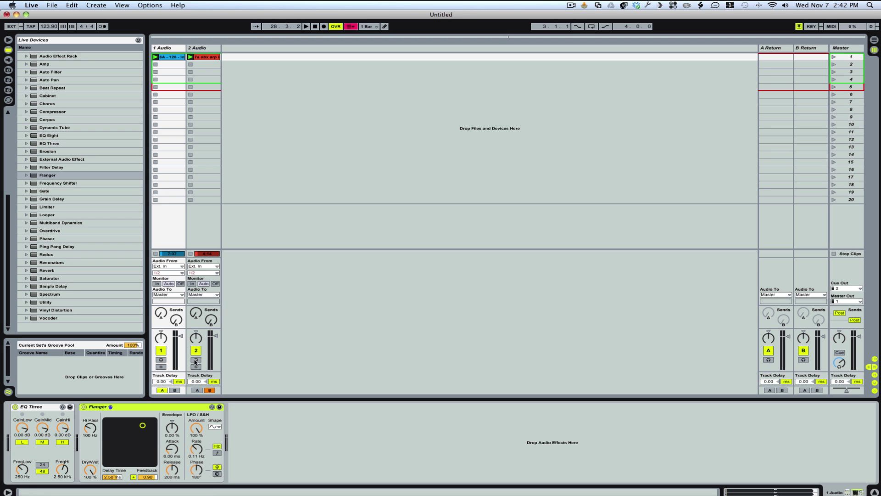
# Switch track 1 off and set the Flanger to 4.90 ms delay and 0.91 feedback.
pyautogui.click(161, 350)
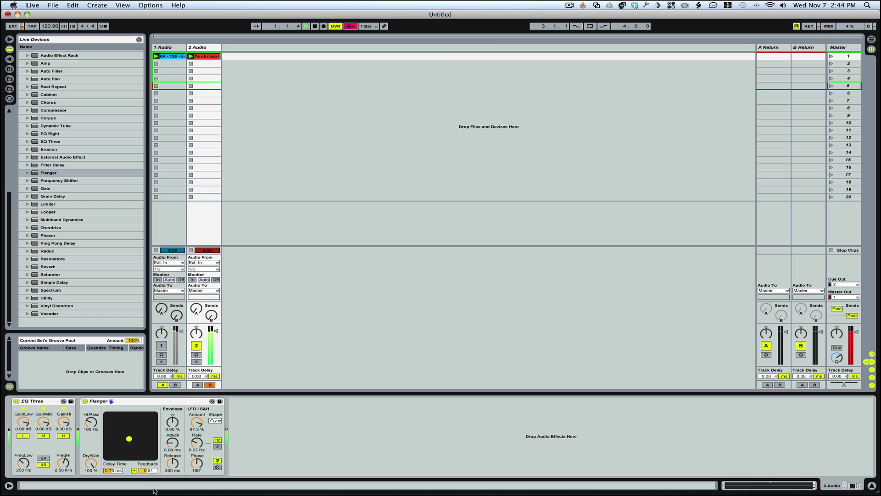
pyautogui.moveTo(129, 439); pyautogui.dragTo(151, 419)
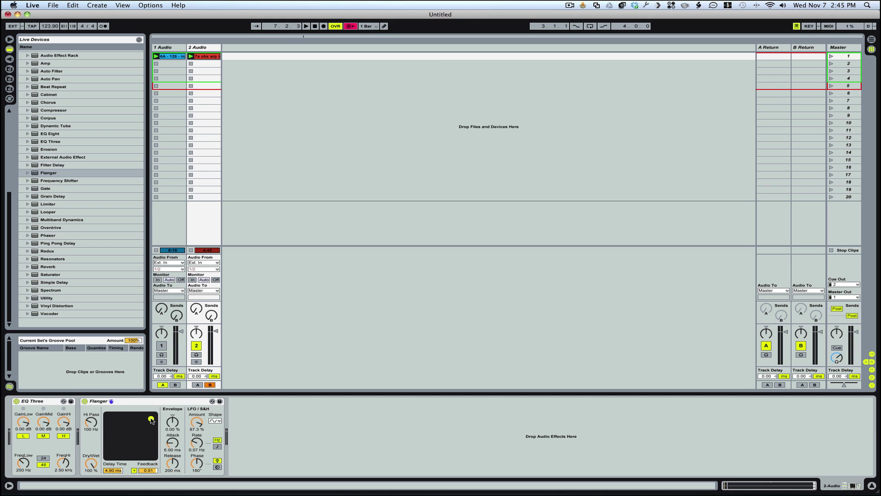
pyautogui.click(129, 404)
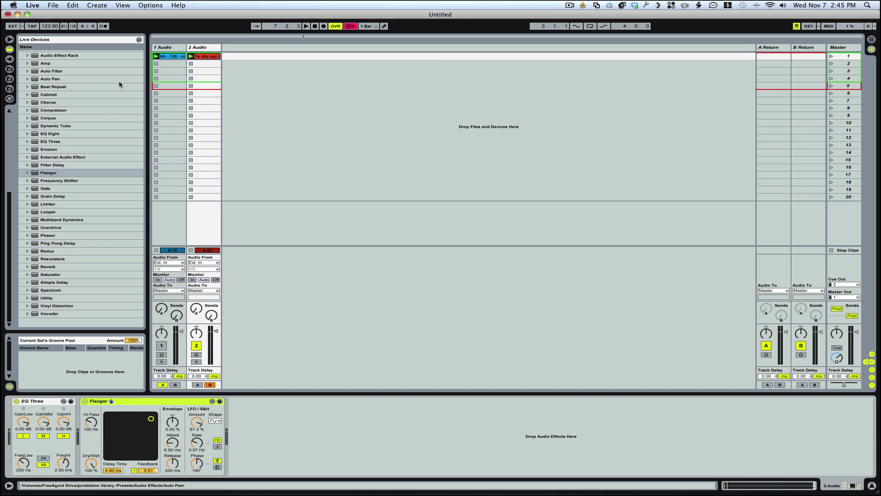
# Duplicate the Flanger on track 1, then delete the duplicate so one remains.
pyautogui.click(164, 49)
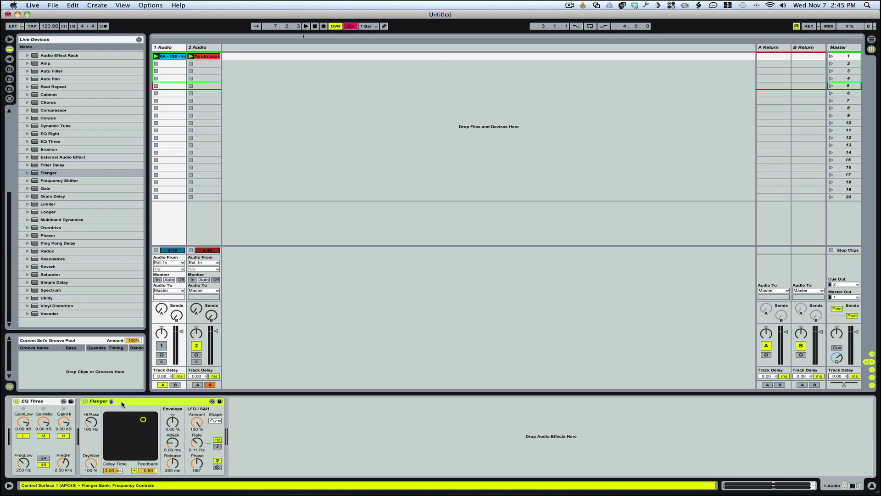
pyautogui.press('super+d')
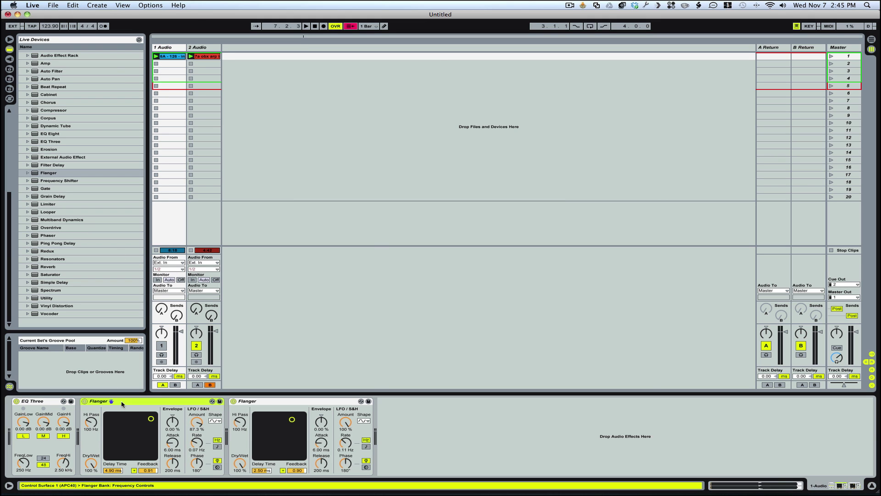
pyautogui.click(277, 403)
pyautogui.press('Delete')
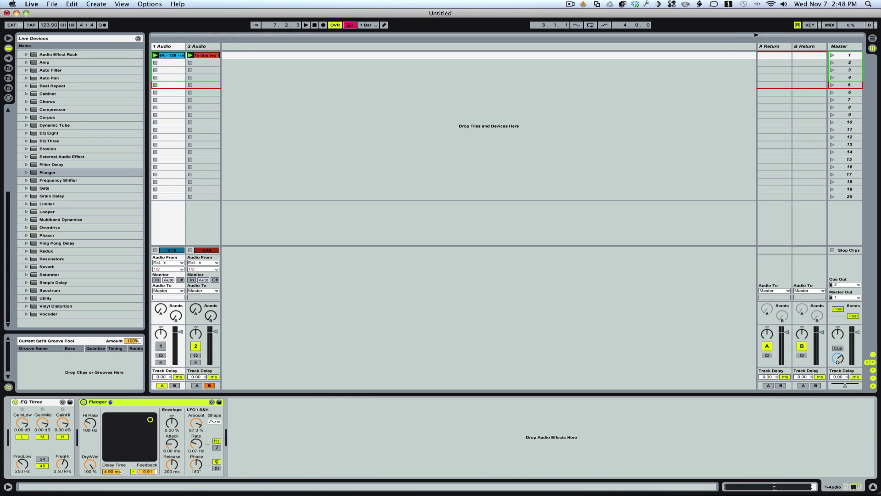
# Select return tracks A and B and adjust track 1's send to return A.
pyautogui.click(775, 46)
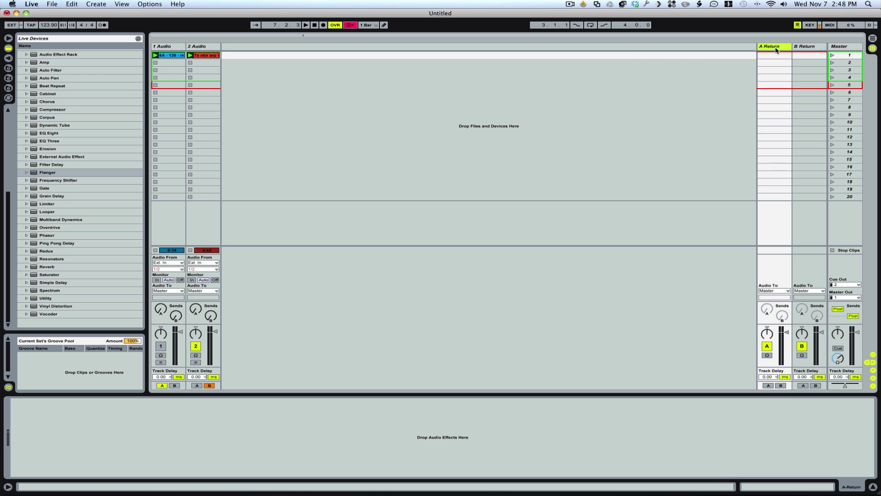
pyautogui.click(810, 46)
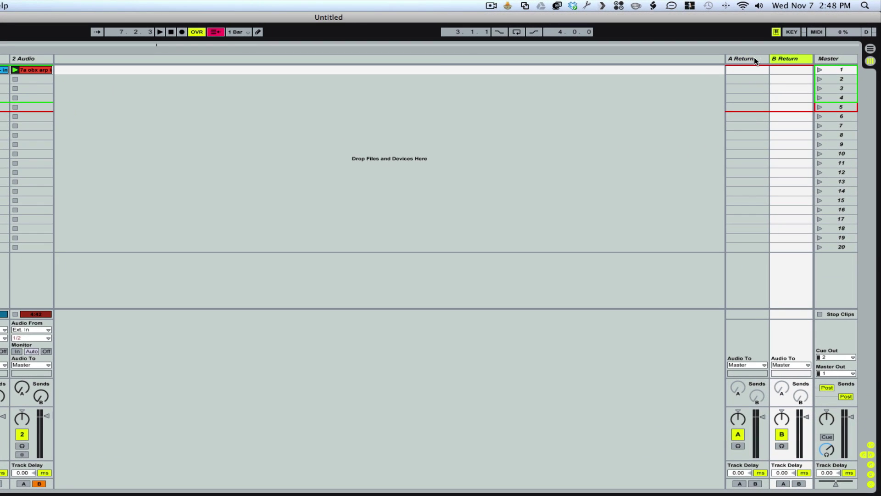
pyautogui.click(751, 59)
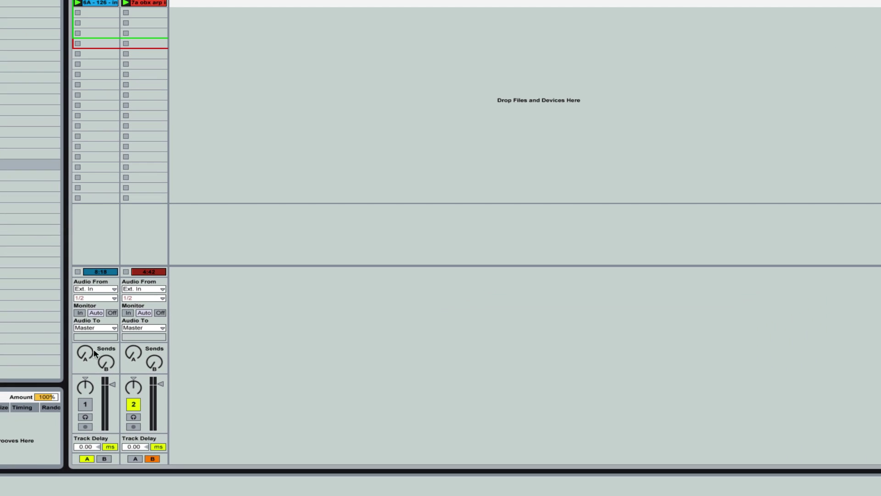
pyautogui.moveTo(85, 357)
pyautogui.mouseDown()
pyautogui.moveTo(85, 344)
pyautogui.moveTo(84, 357)
pyautogui.mouseUp()
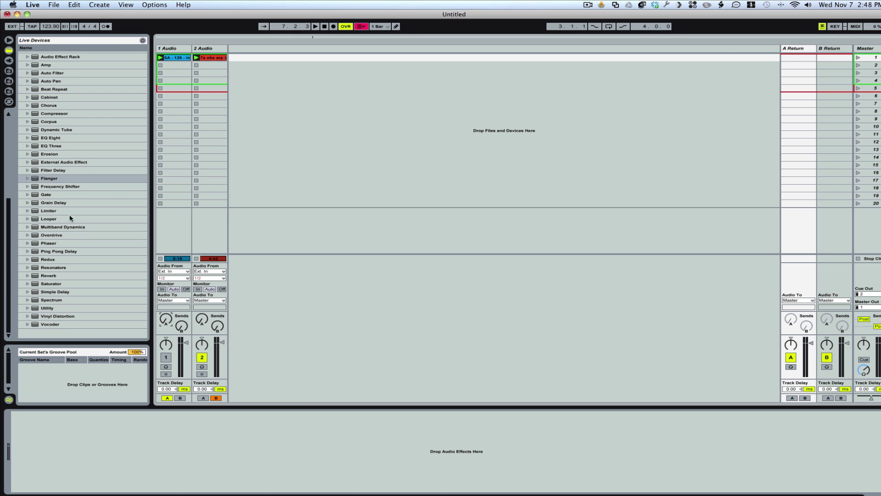
# Drop Simple Delay onto return track A and Reverb onto return track B.
pyautogui.click(35, 294)
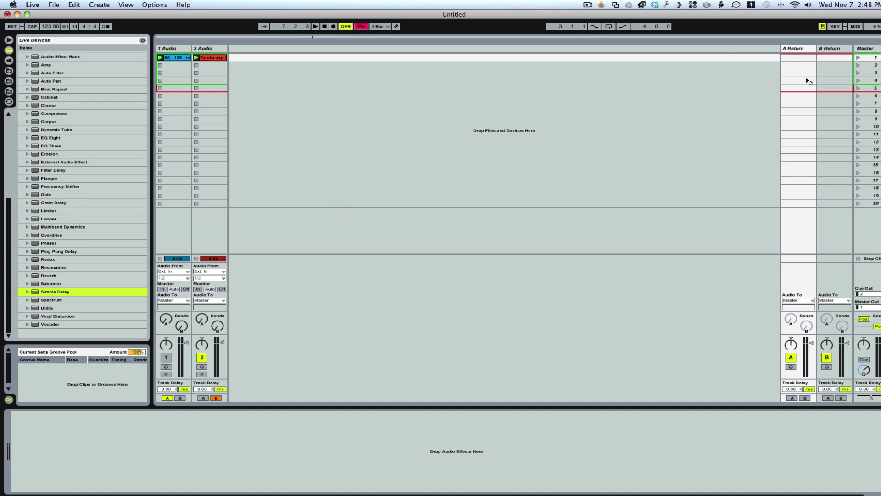
pyautogui.moveTo(801, 49); pyautogui.dragTo(800, 49)
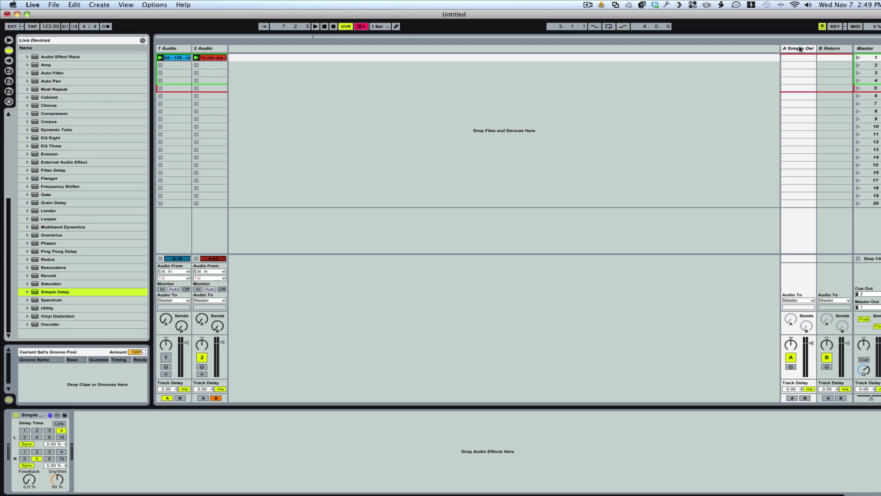
pyautogui.moveTo(36, 277); pyautogui.dragTo(830, 146)
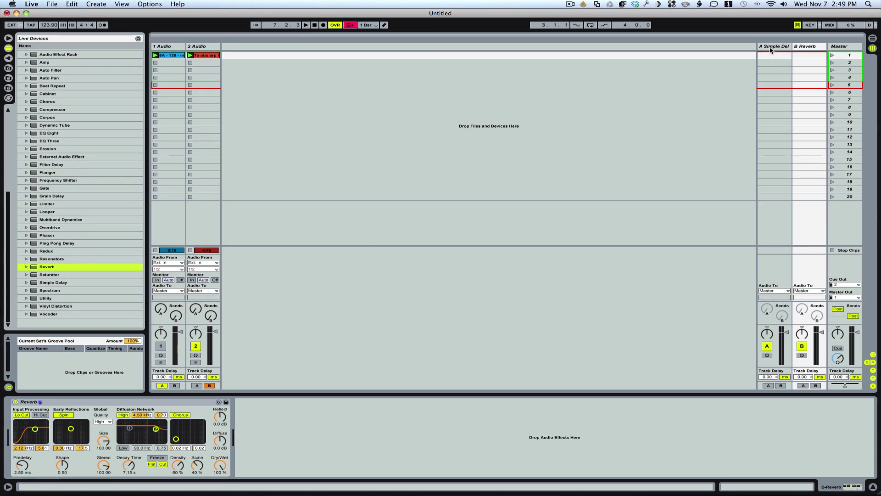
pyautogui.click(161, 403)
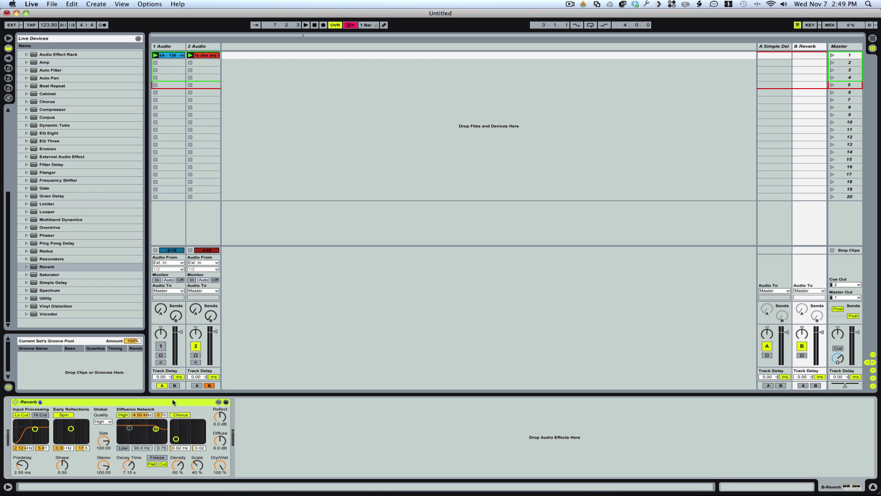
# Add Simple Delay after Flanger on track 1 and raise its feedback to 87 %.
pyautogui.click(777, 47)
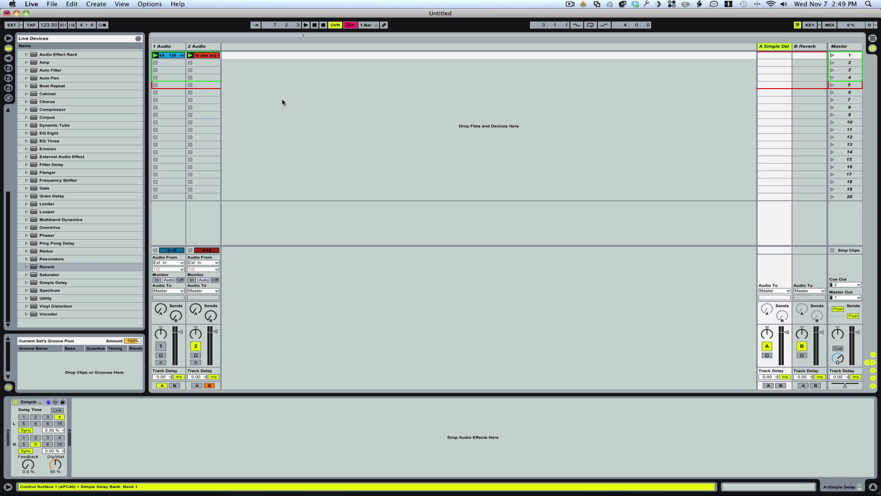
pyautogui.click(203, 47)
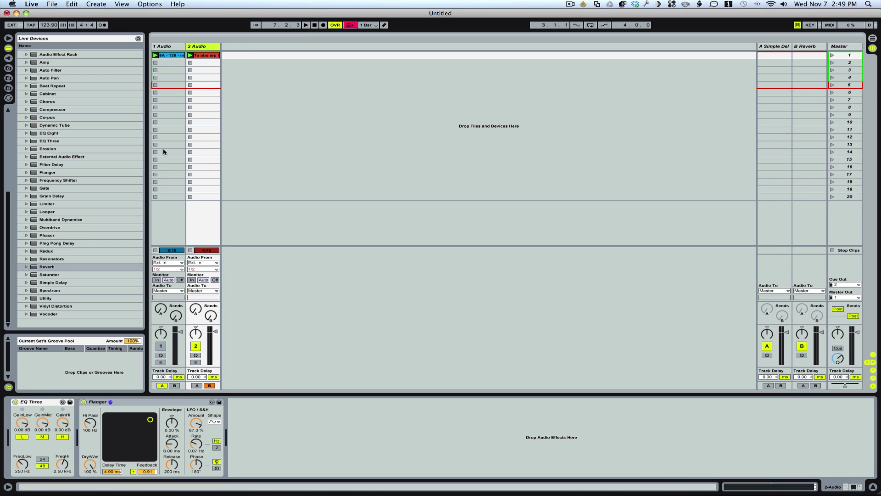
pyautogui.click(163, 48)
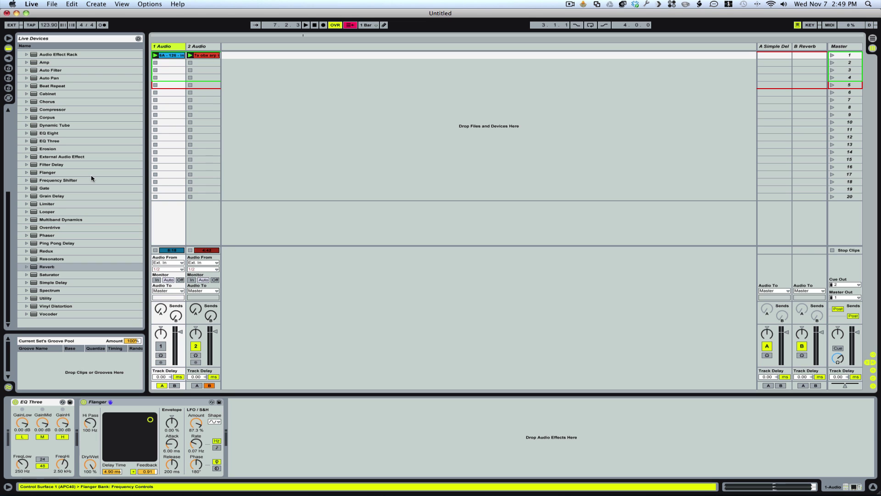
pyautogui.click(33, 283)
pyautogui.moveTo(33, 283); pyautogui.dragTo(238, 417)
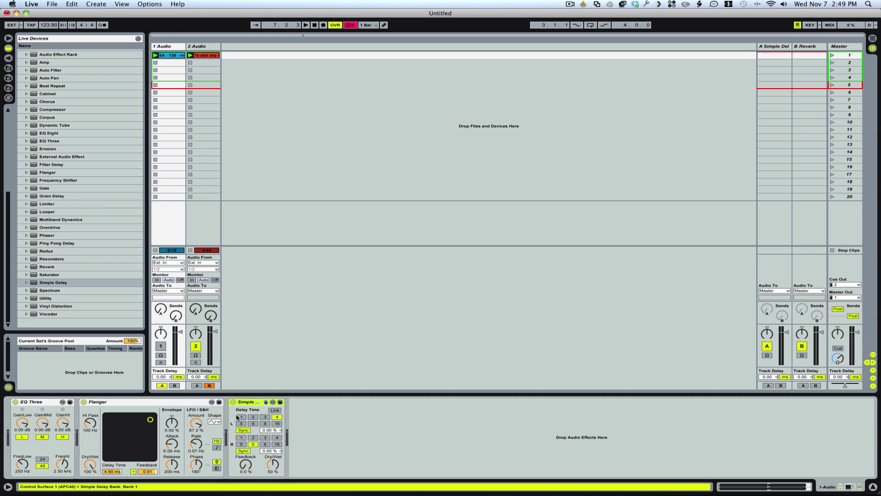
pyautogui.moveTo(245, 463); pyautogui.dragTo(254, 456)
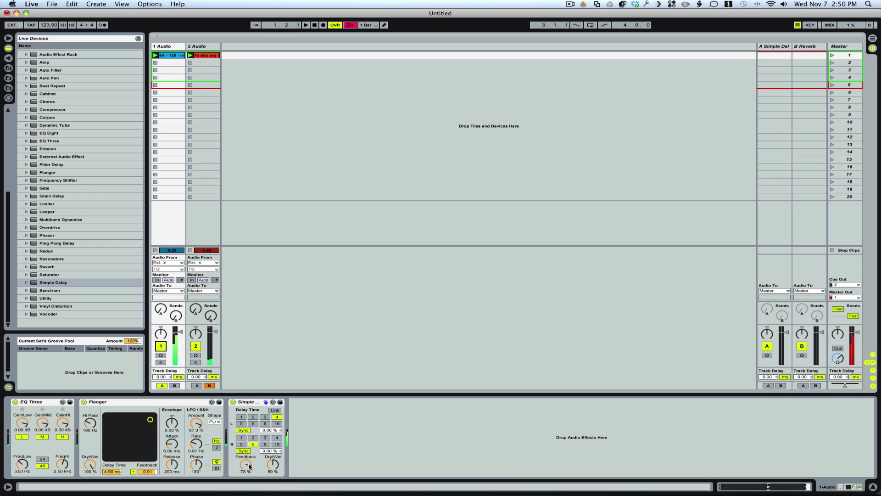
pyautogui.moveTo(249, 466); pyautogui.dragTo(249, 462)
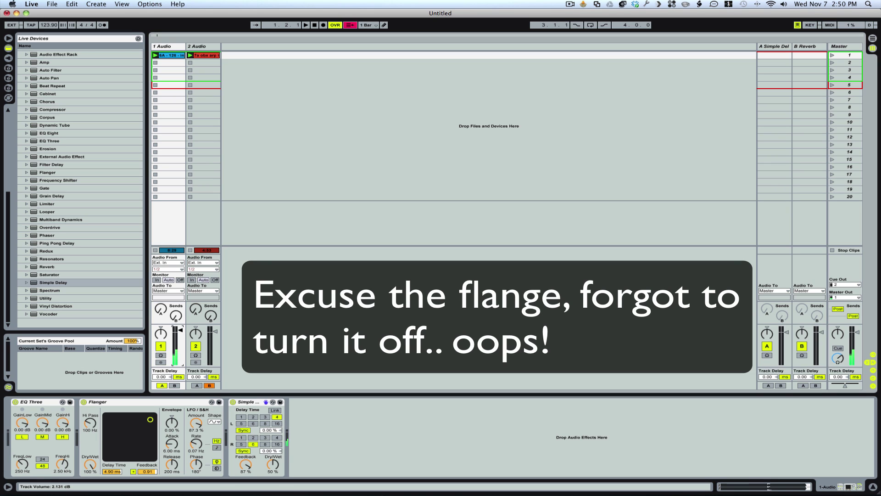
# Pull track 1's volume fader down, ending at -1.0 dB.
pyautogui.moveTo(180, 331); pyautogui.dragTo(181, 364)
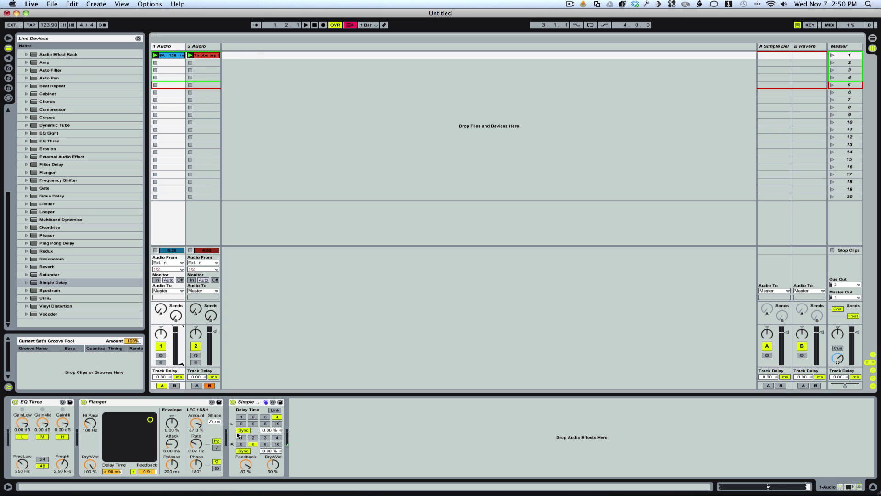
pyautogui.doubleClick(255, 401)
pyautogui.doubleClick(254, 401)
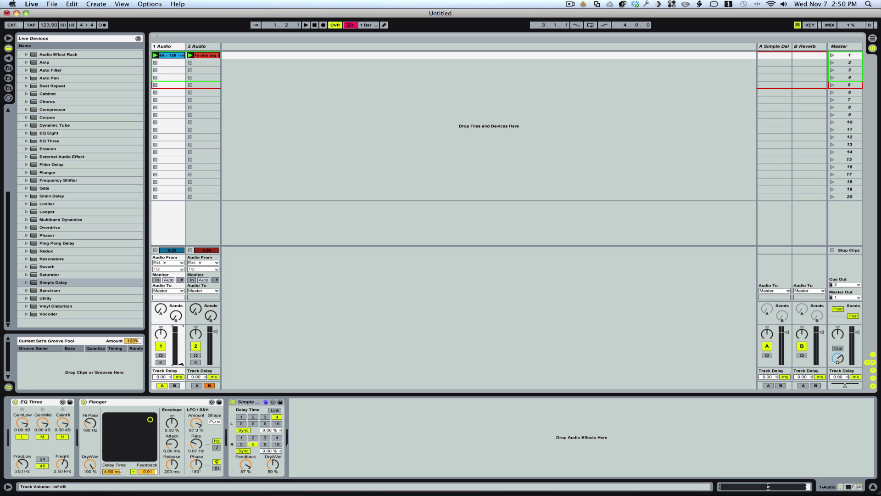
pyautogui.moveTo(181, 333); pyautogui.dragTo(180, 365)
pyautogui.moveTo(181, 329); pyautogui.dragTo(181, 331)
# Delete Simple Delay from track 1 and raise its Send A to the delay return.
pyautogui.click(252, 402)
pyautogui.press('Delete')
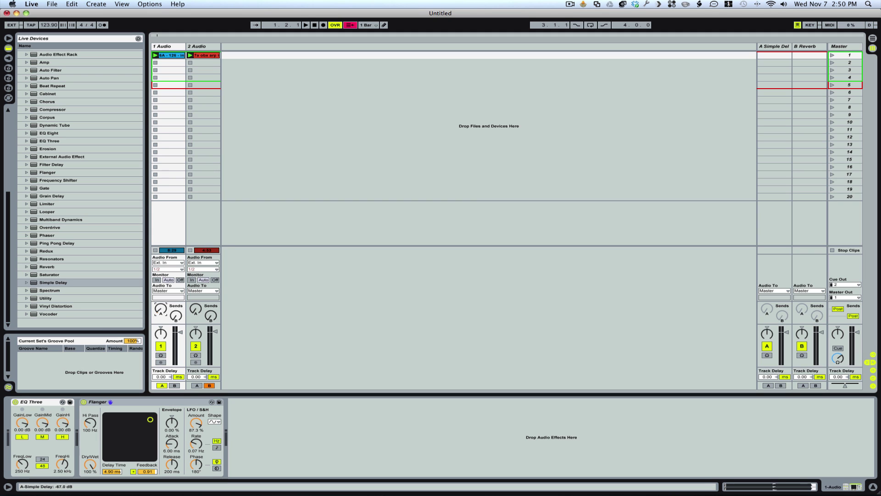
pyautogui.moveTo(161, 308); pyautogui.dragTo(161, 294)
# Set return A's Simple Delay to 85 % feedback and 100 % Dry/Wet.
pyautogui.click(787, 60)
pyautogui.click(251, 223)
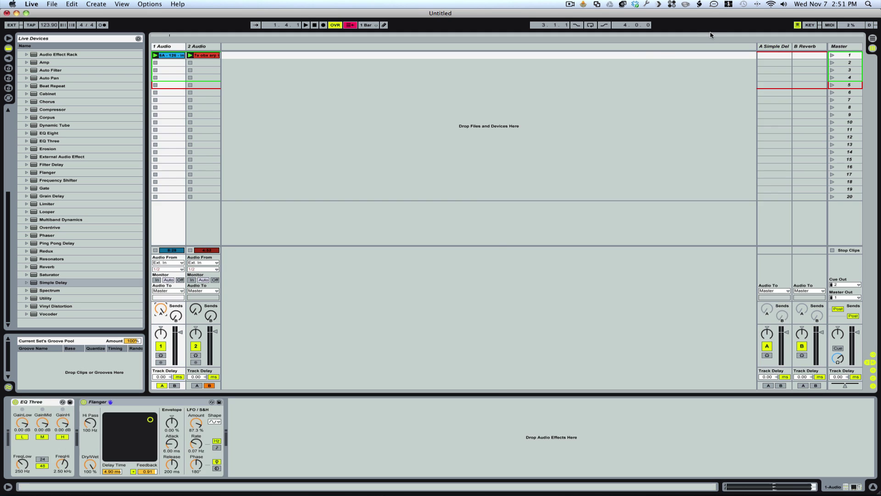
pyautogui.click(774, 47)
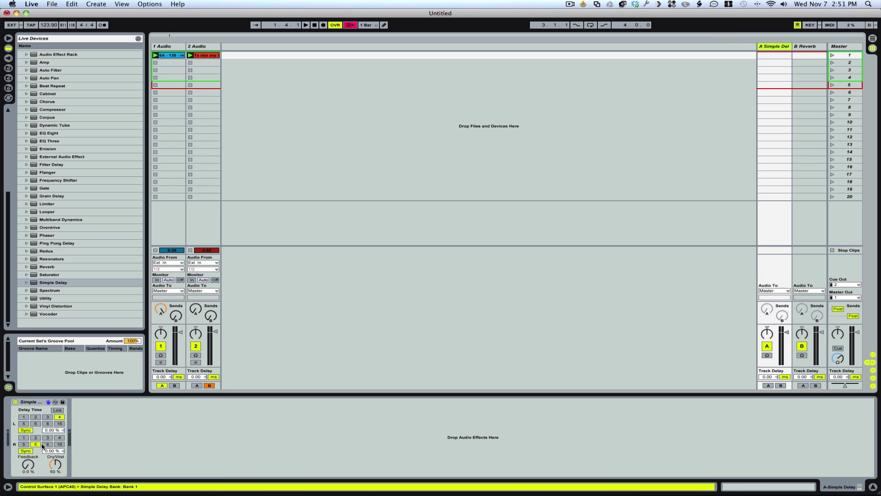
pyautogui.moveTo(28, 467); pyautogui.dragTo(28, 432)
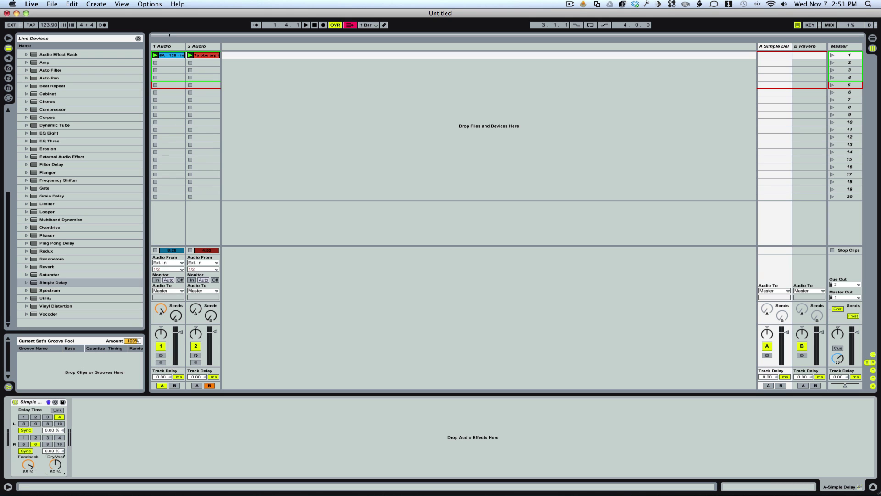
pyautogui.click(57, 464)
pyautogui.moveTo(57, 464); pyautogui.dragTo(56, 444)
# Set return A's right delay time to 4 and audition playback briefly.
pyautogui.click(59, 437)
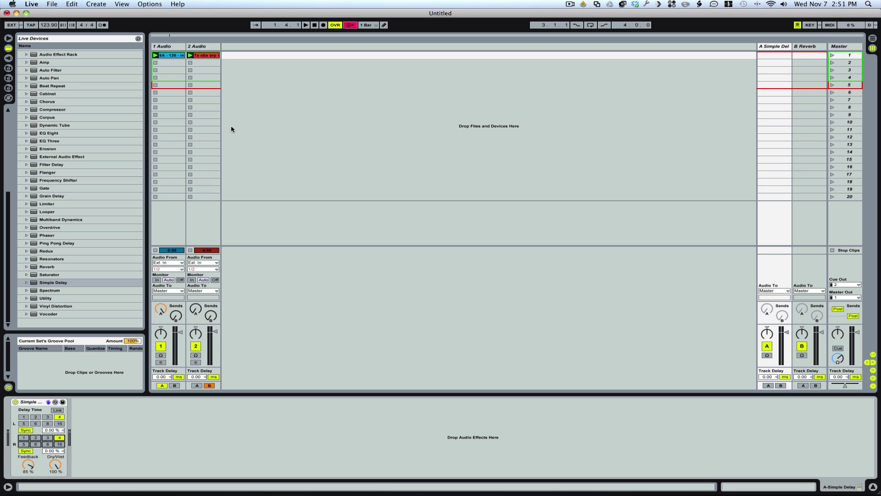
pyautogui.press('space')
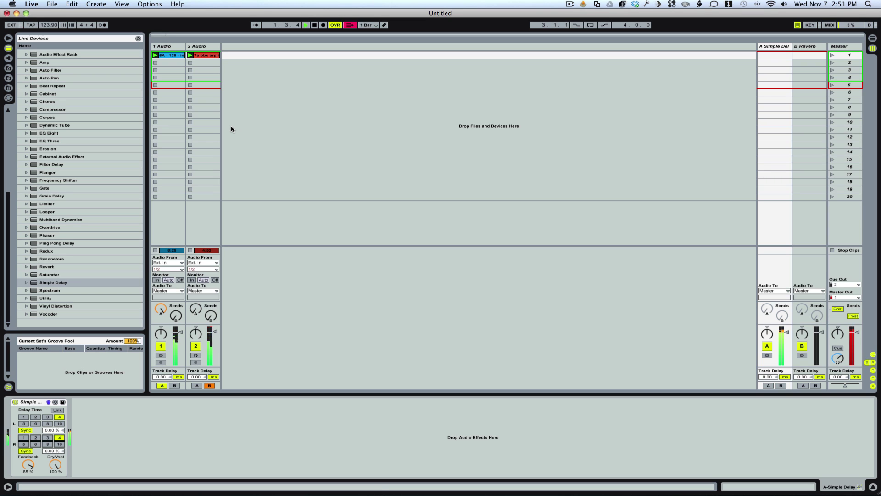
pyautogui.press('space')
# Silence track 1, launch track 2's clip, and switch the Flanger off.
pyautogui.moveTo(180, 331); pyautogui.dragTo(181, 364)
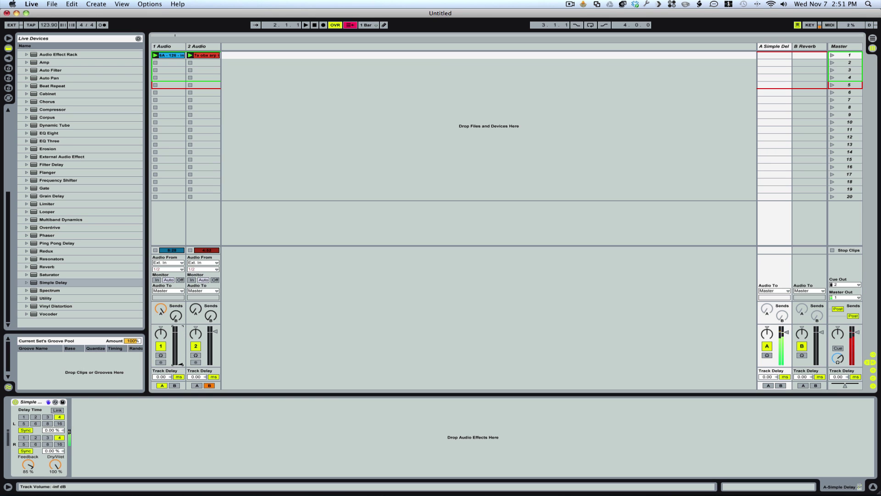
pyautogui.click(189, 55)
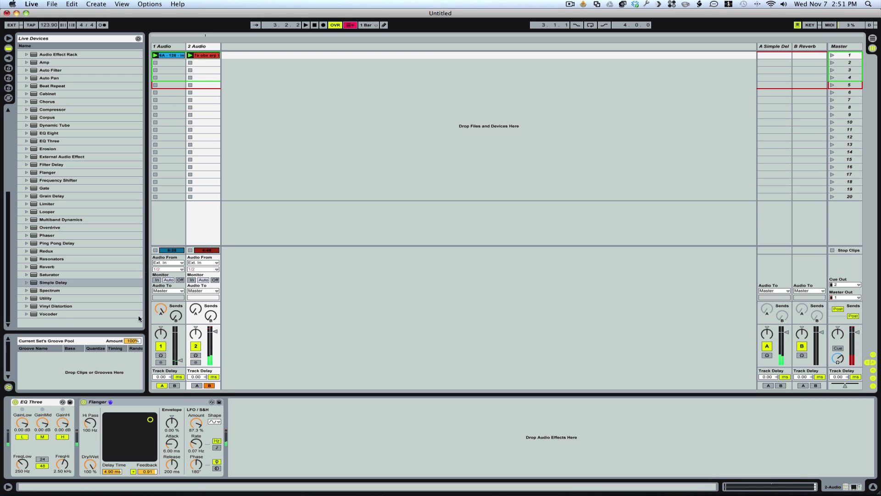
pyautogui.click(84, 401)
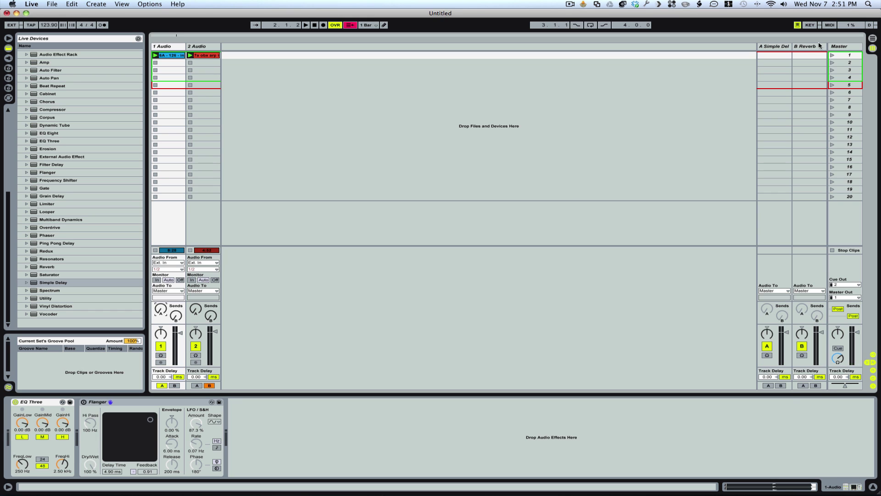
pyautogui.click(803, 47)
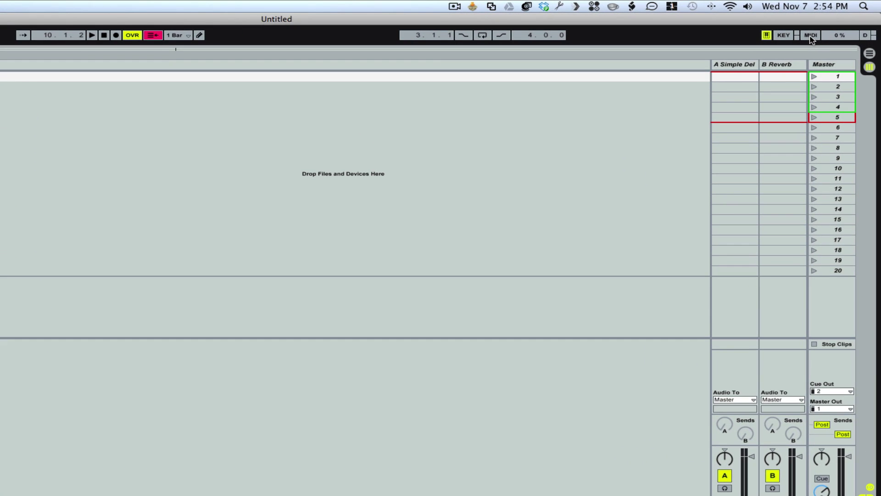
# Map EQ Three's GainLow to controller CC 48 and GainMid to CC 54 in MIDI Map mode.
pyautogui.click(811, 36)
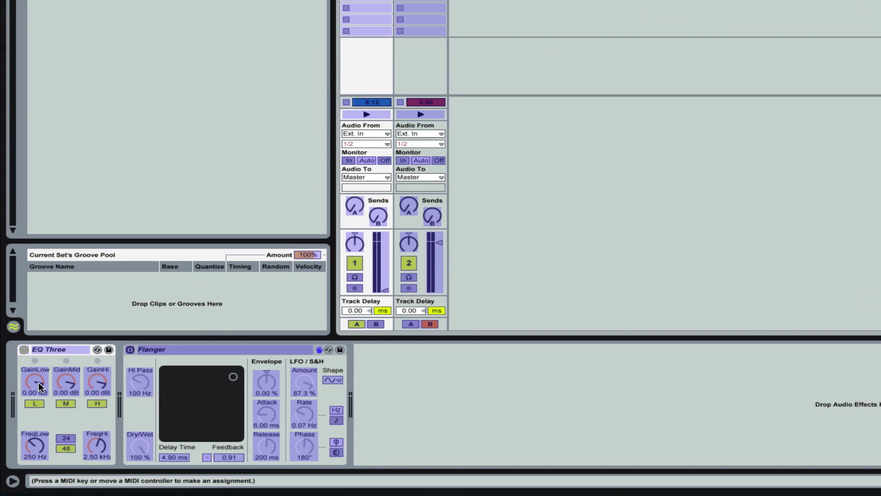
pyautogui.click(36, 381)
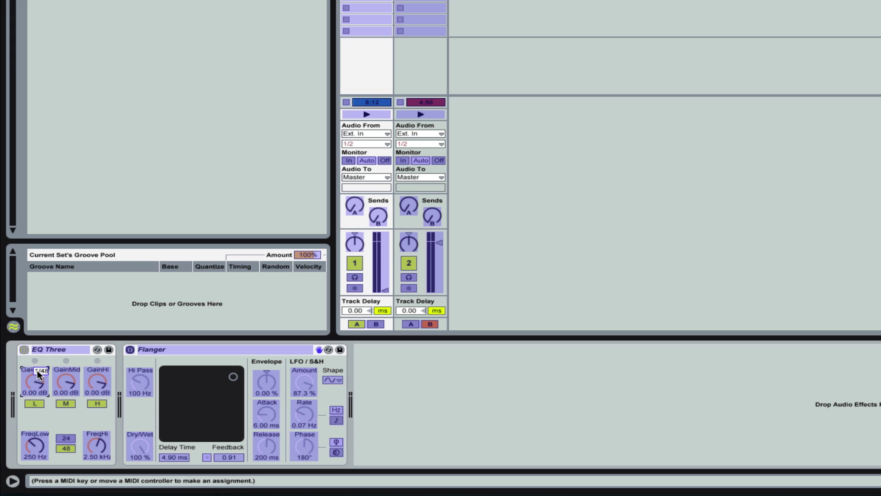
pyautogui.click(64, 377)
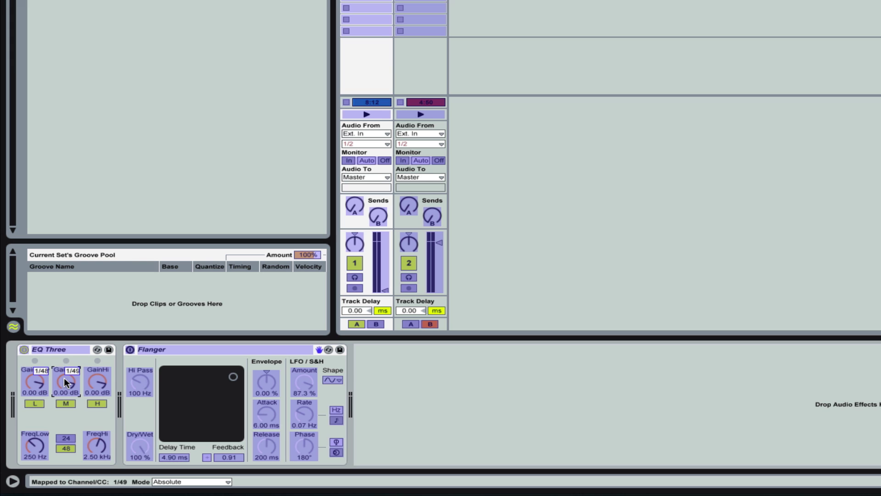
pyautogui.click(95, 379)
pyautogui.hotkey('ctrl', 'm')
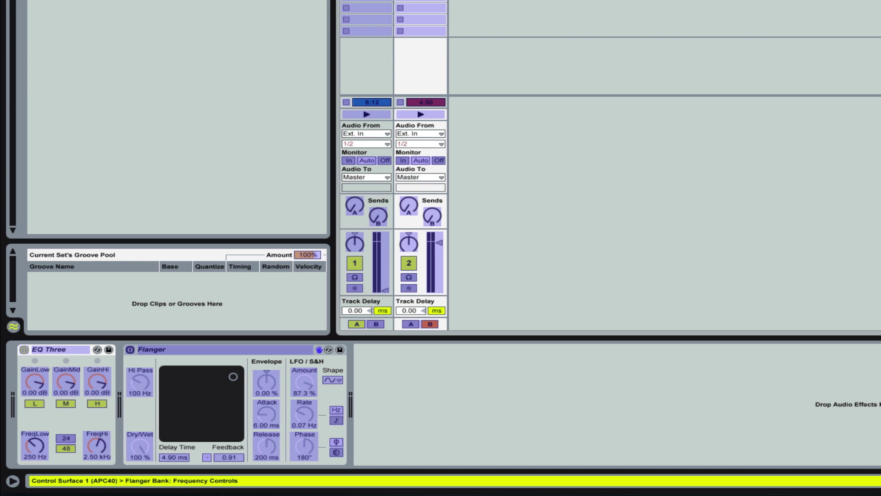
pyautogui.click(33, 383)
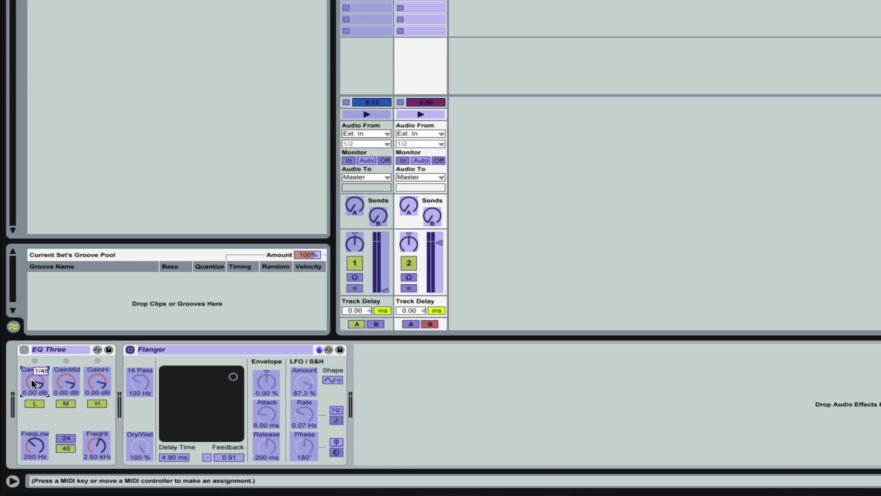
pyautogui.click(60, 381)
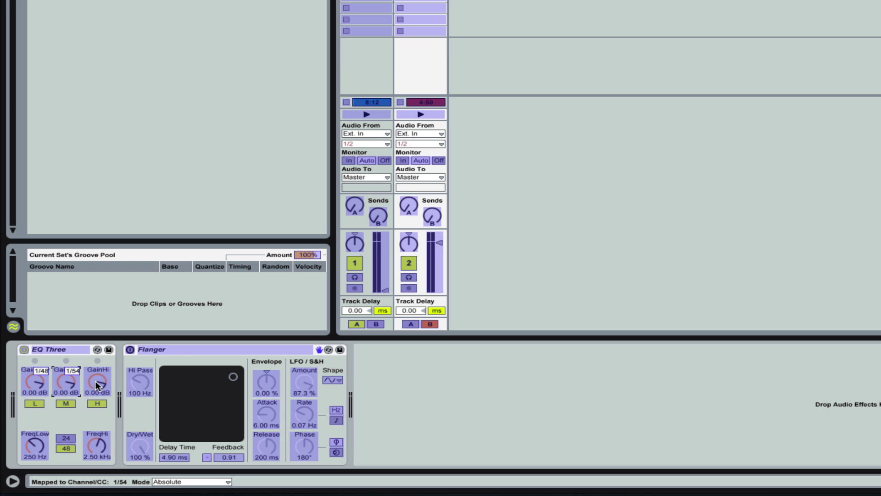
# Remove the wrong Flanger mapping and map its on/off to controller Note D2.
pyautogui.click(175, 350)
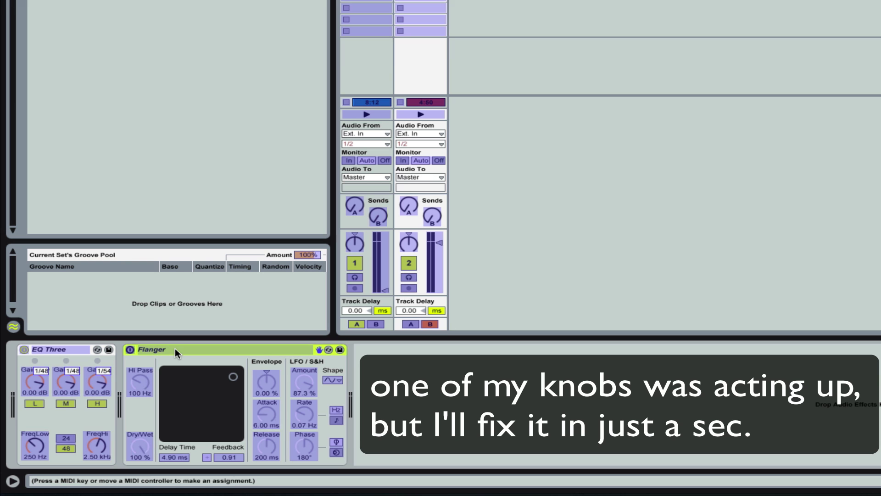
pyautogui.click(129, 349)
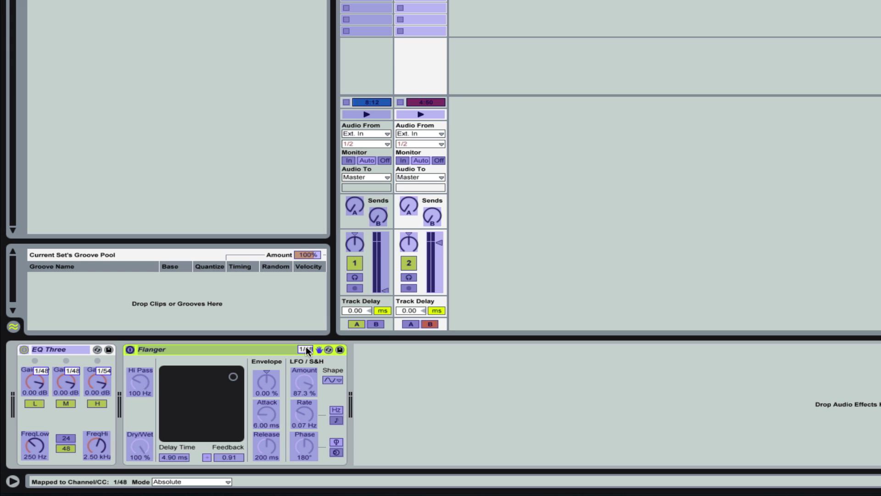
pyautogui.press('Delete')
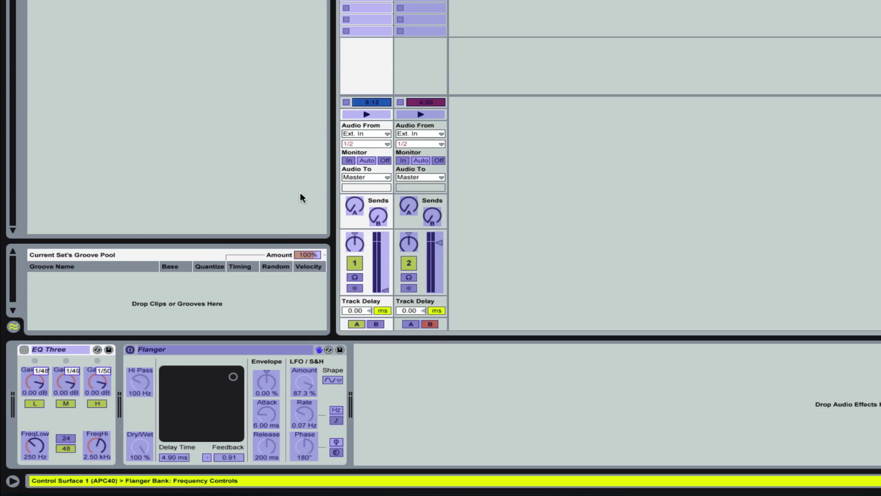
pyautogui.click(130, 350)
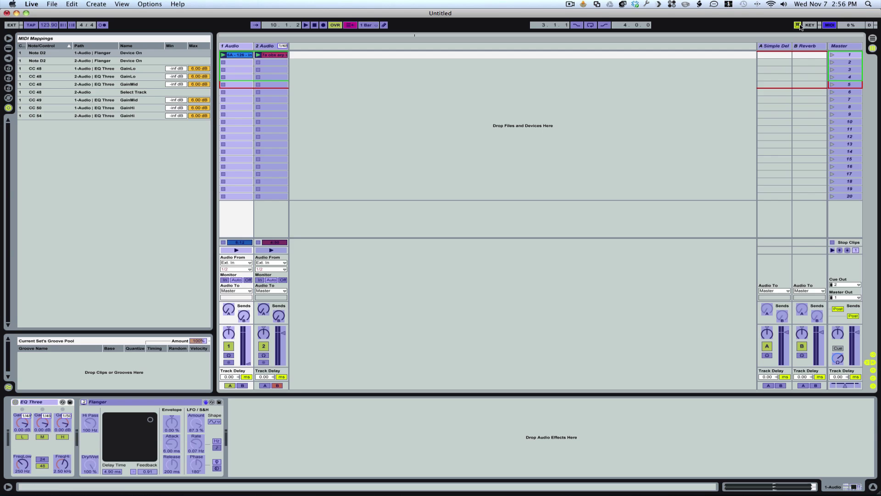
# Review track 2's GainLo mapping, assign its EQ Three GainHi to CC 54, and exit MIDI mapping.
pyautogui.click(830, 25)
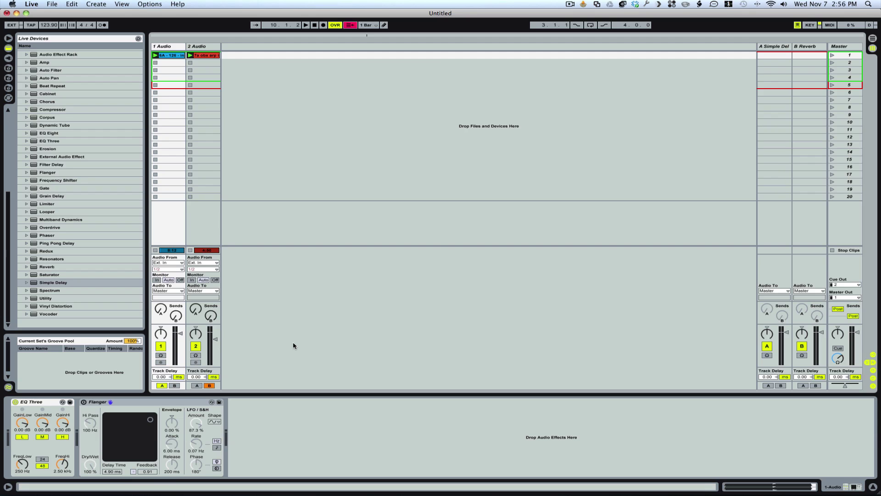
pyautogui.click(830, 25)
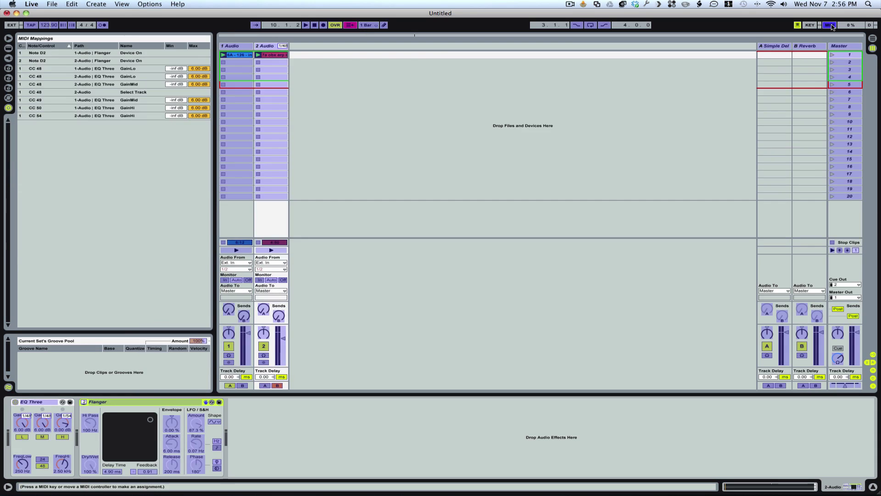
pyautogui.click(23, 422)
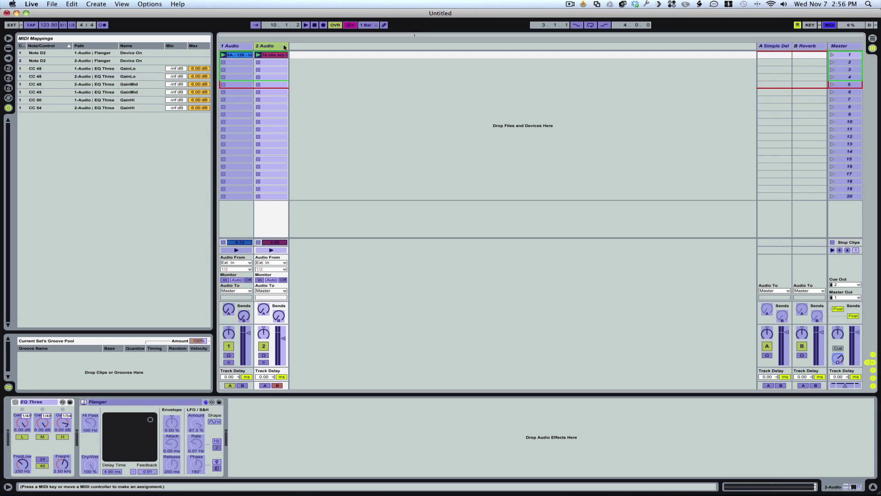
pyautogui.click(25, 428)
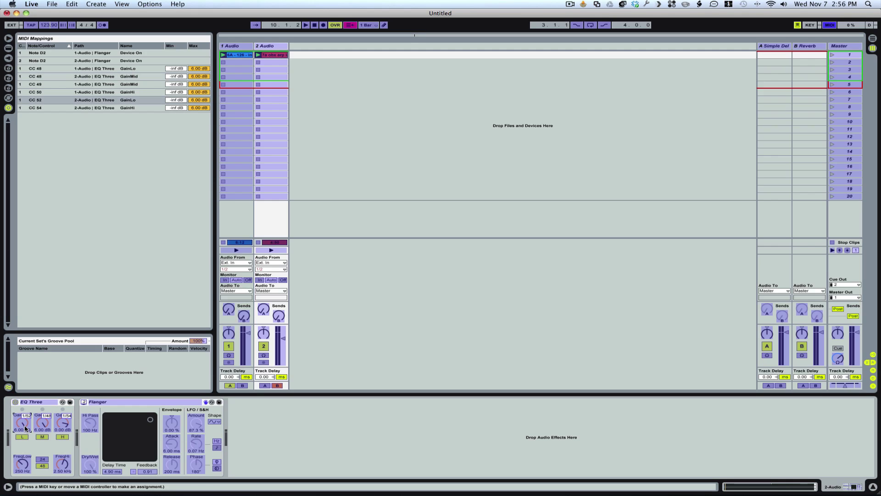
pyautogui.click(46, 424)
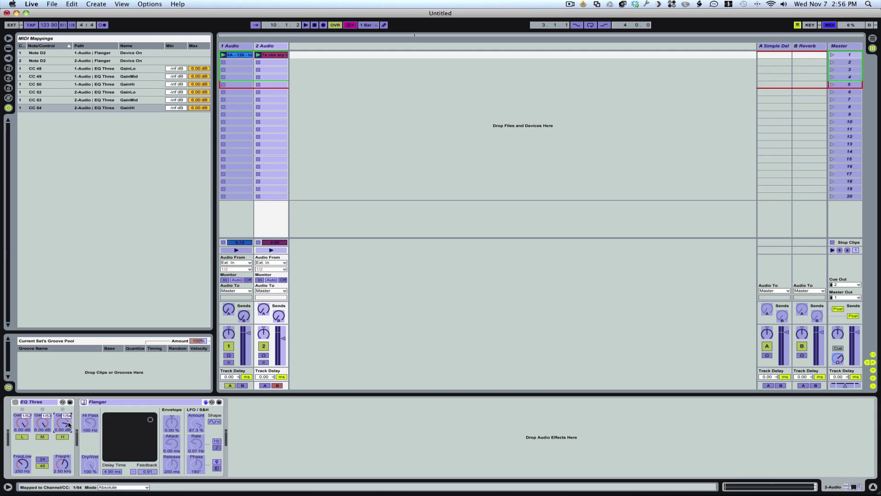
pyautogui.click(830, 27)
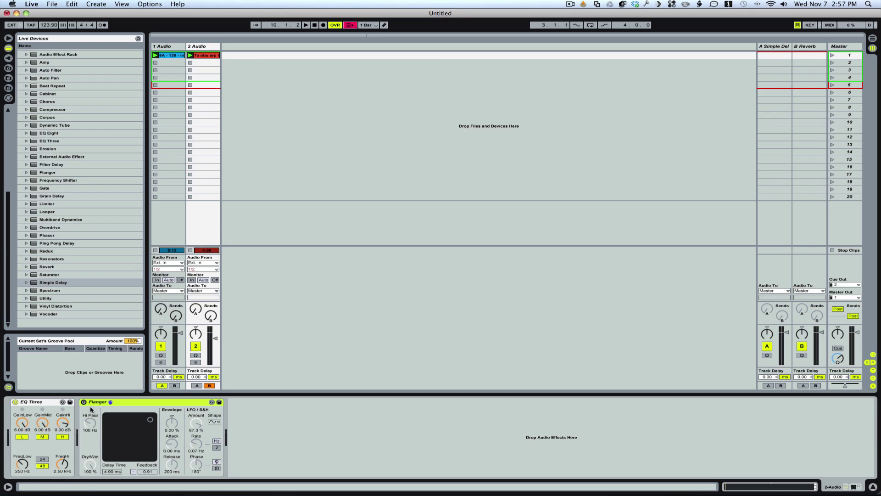
# Raise track 2's EQ Three GainHi knob to 6 dB and pull track 1's fader down to about -10.7 dB.
pyautogui.click(828, 27)
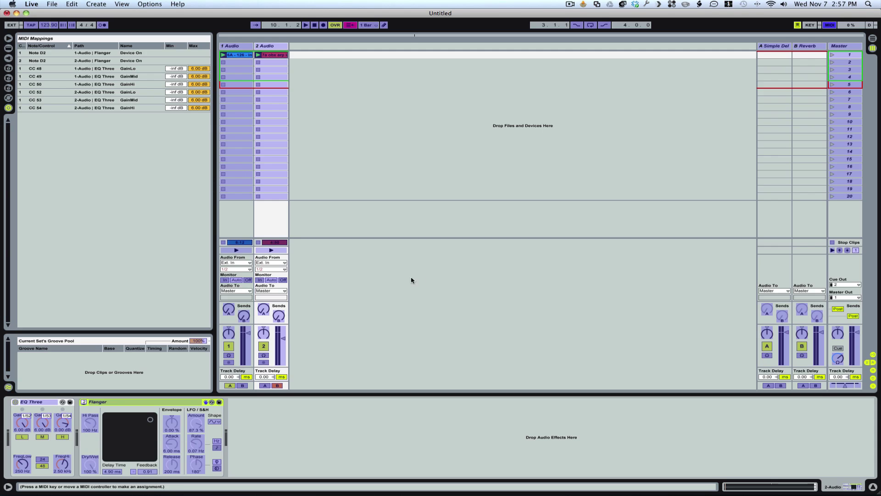
pyautogui.click(830, 25)
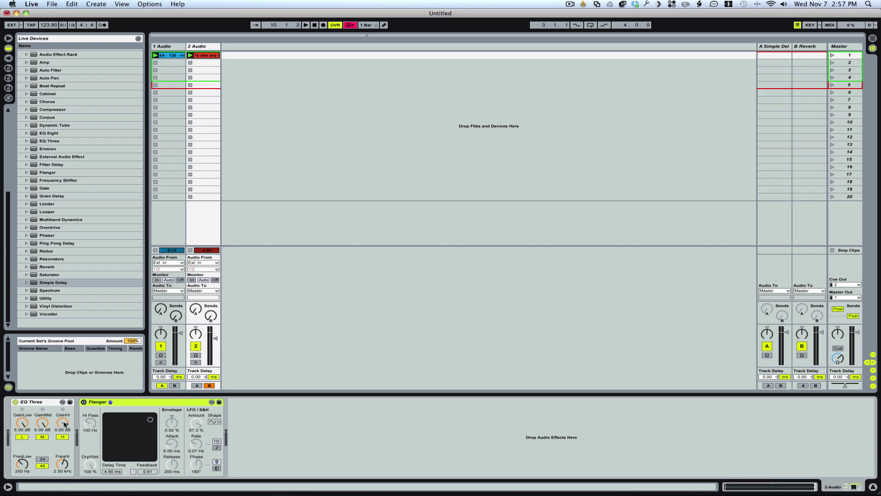
pyautogui.moveTo(65, 423); pyautogui.dragTo(65, 413)
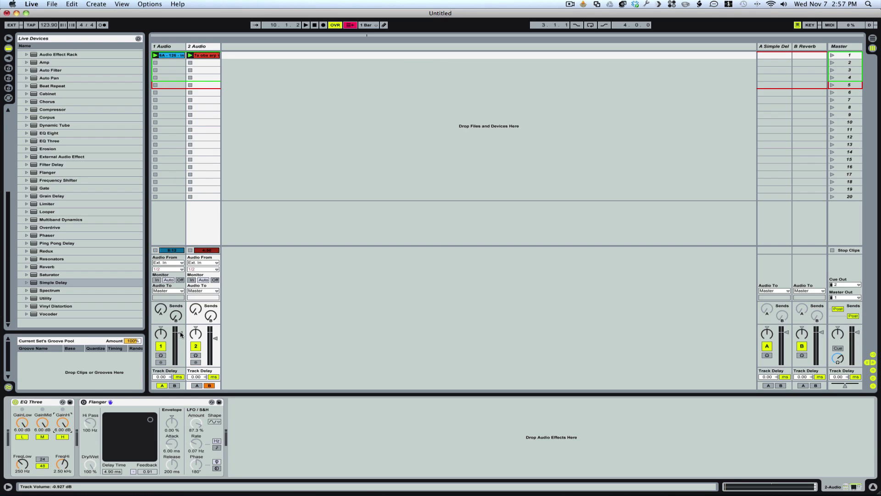
pyautogui.moveTo(181, 332); pyautogui.dragTo(217, 336)
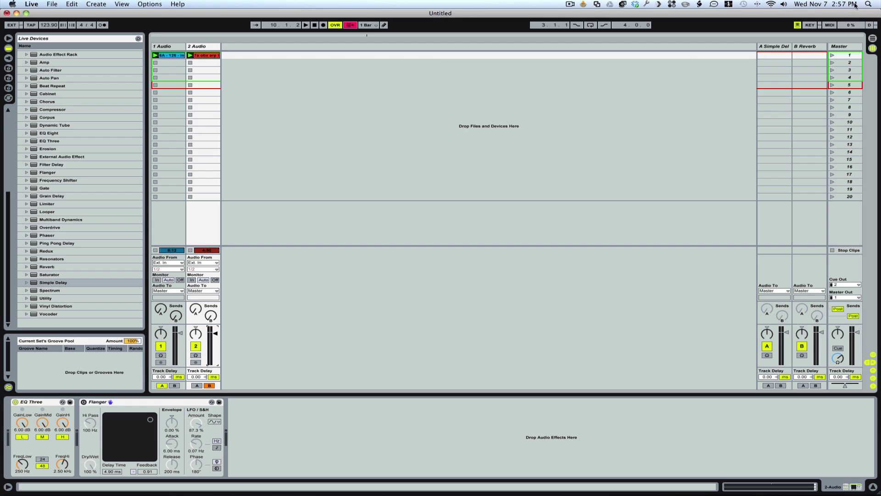
# In MIDI Map mode, set Max to 0 for the GainLo, GainMid and CC 50 GainHi mappings.
pyautogui.click(830, 25)
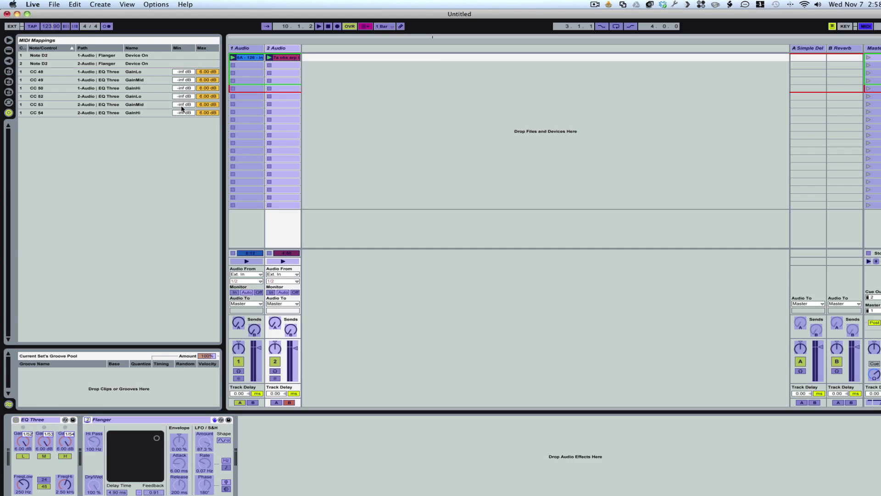
pyautogui.click(205, 73)
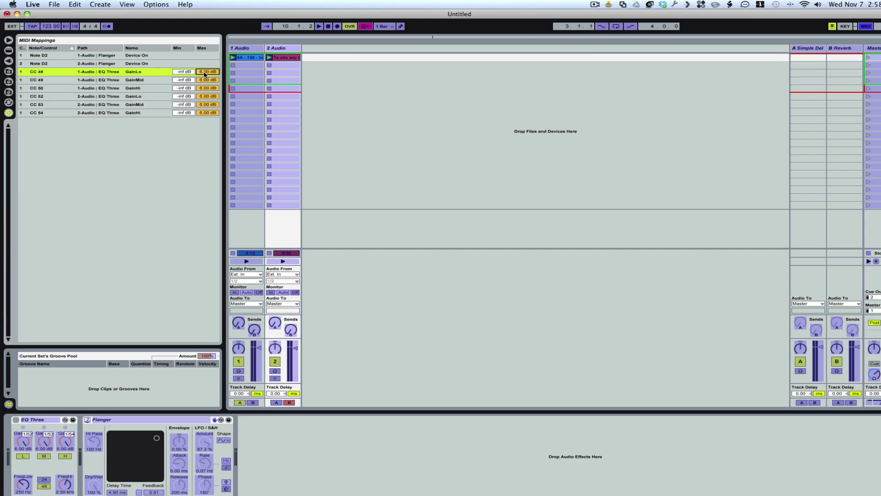
pyautogui.write('0')
pyautogui.click(204, 80)
pyautogui.write('0')
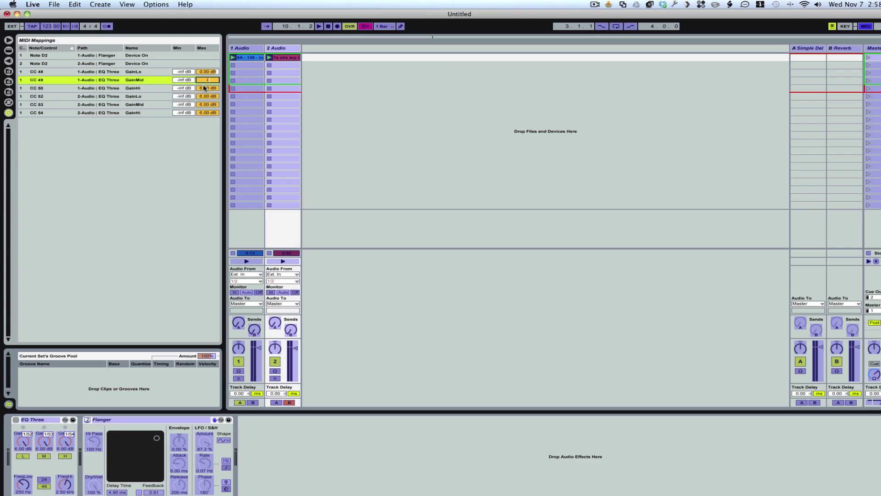
pyautogui.click(205, 88)
pyautogui.write('0')
# Set Max to 0 for the CC 52, 53 and 54 EQ gain mappings and confirm.
pyautogui.click(204, 96)
pyautogui.write('0')
pyautogui.click(205, 105)
pyautogui.write('0')
pyautogui.click(204, 112)
pyautogui.write('0')
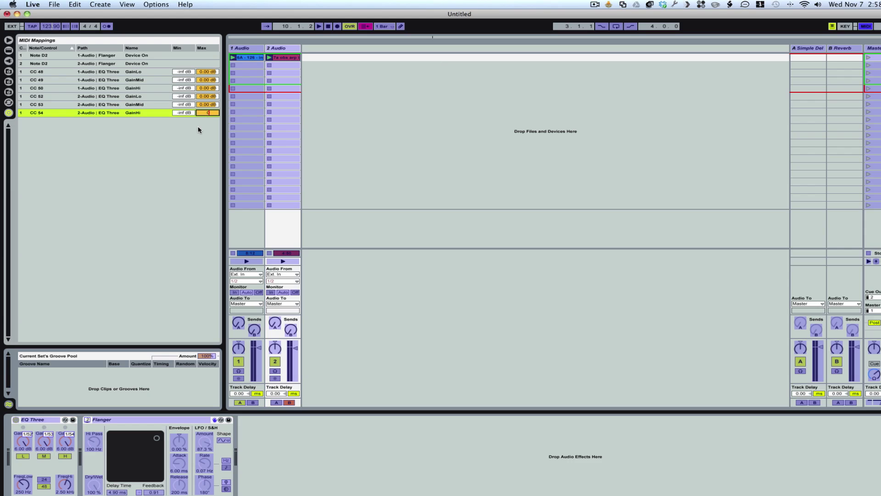
pyautogui.press('Return')
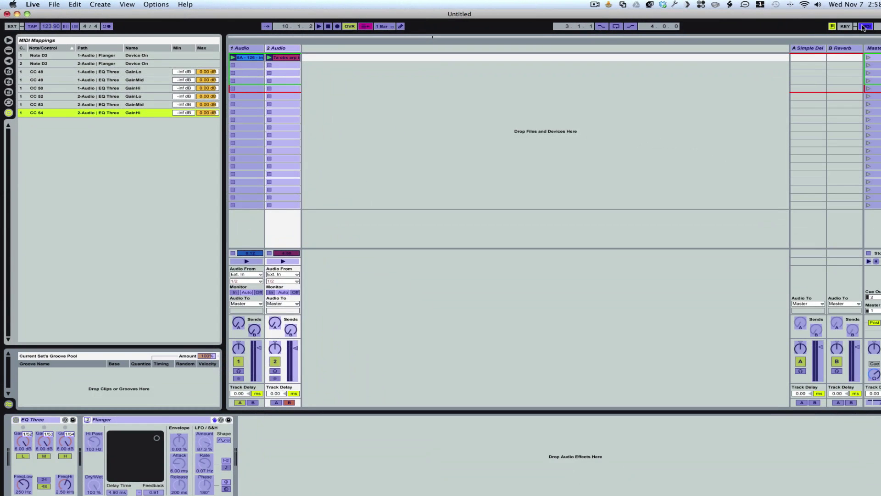
# Exit MIDI Map mode using the MIDI button in the top-right corner.
pyautogui.click(865, 26)
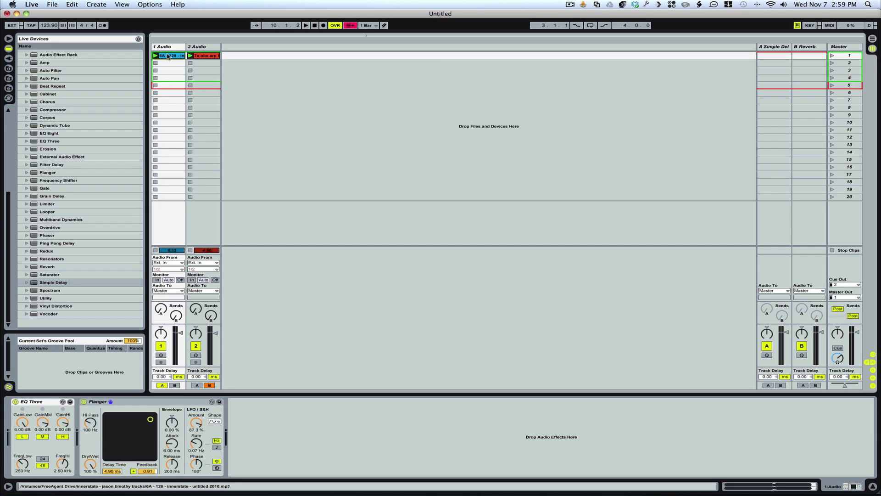
# Stop all clips with Space, then relaunch only track 1's clip.
pyautogui.press('Right')
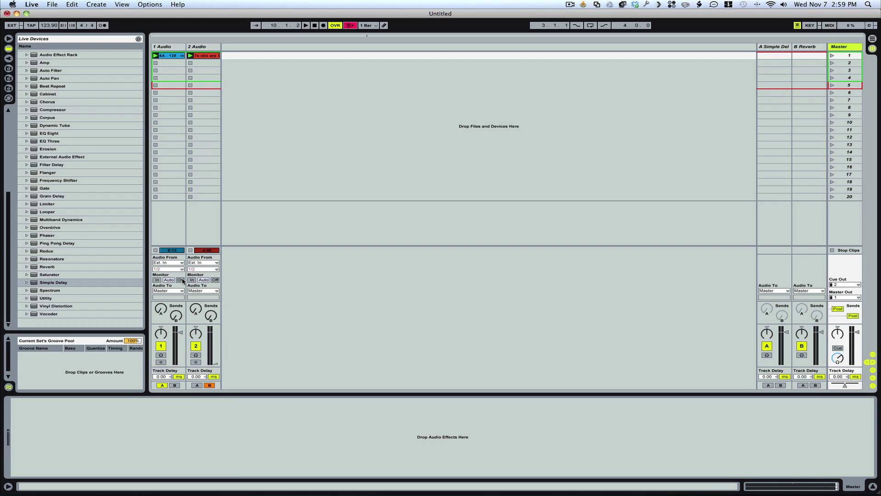
pyautogui.press('space')
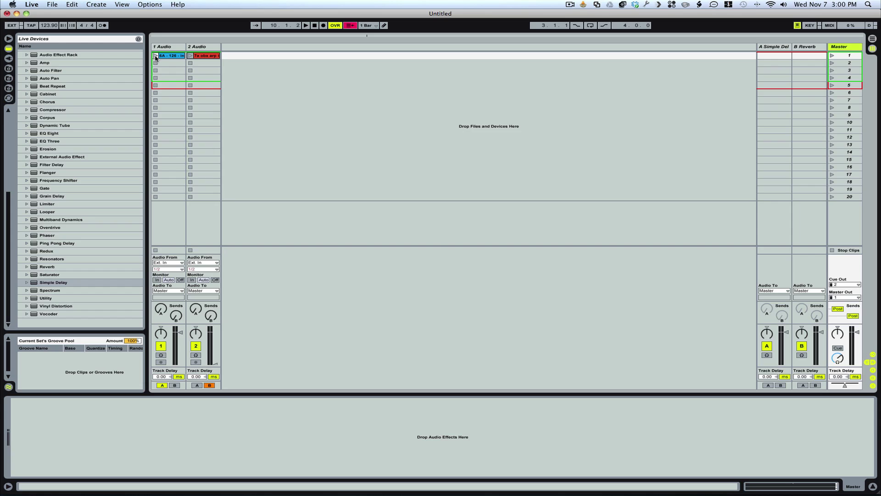
pyautogui.click(155, 56)
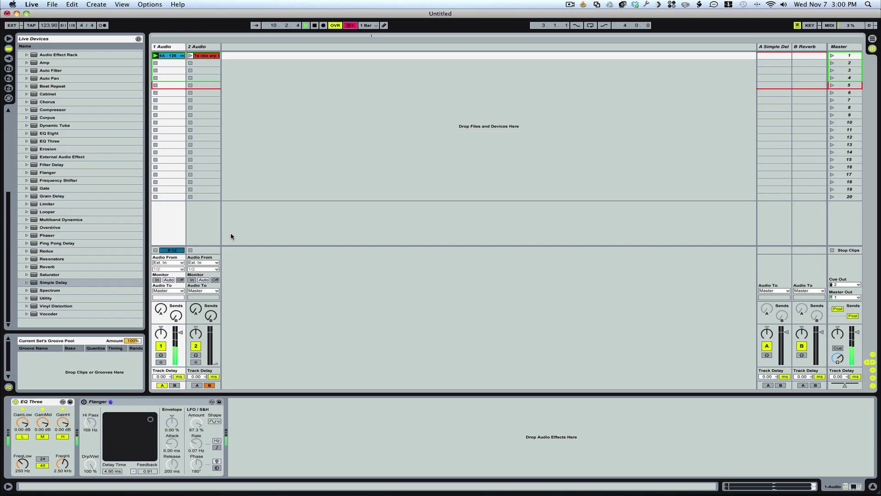
# Launch track 2's clip over track 1, cutting track 1's EQ mid to -11.5 dB and high to -4.82 dB.
pyautogui.click(204, 56)
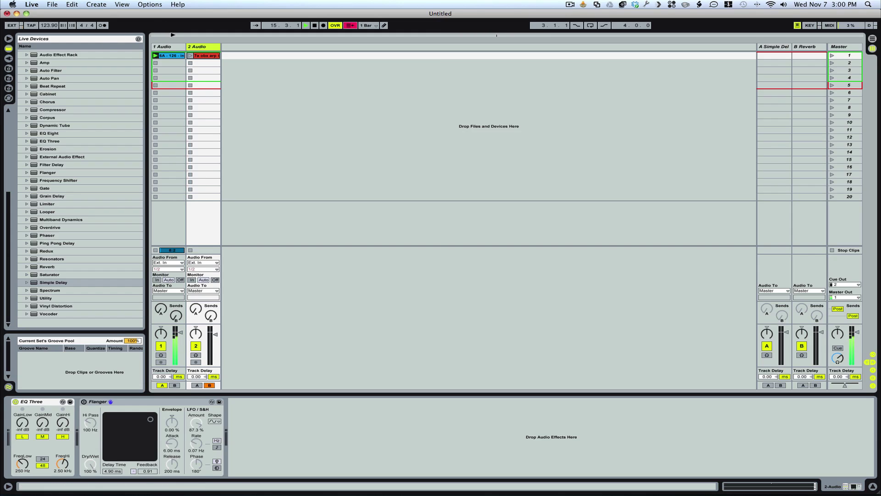
pyautogui.click(190, 56)
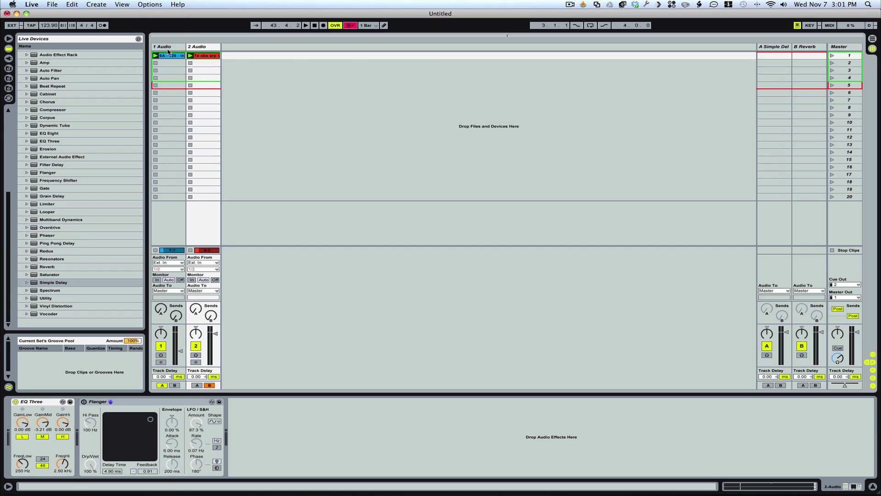
pyautogui.click(168, 48)
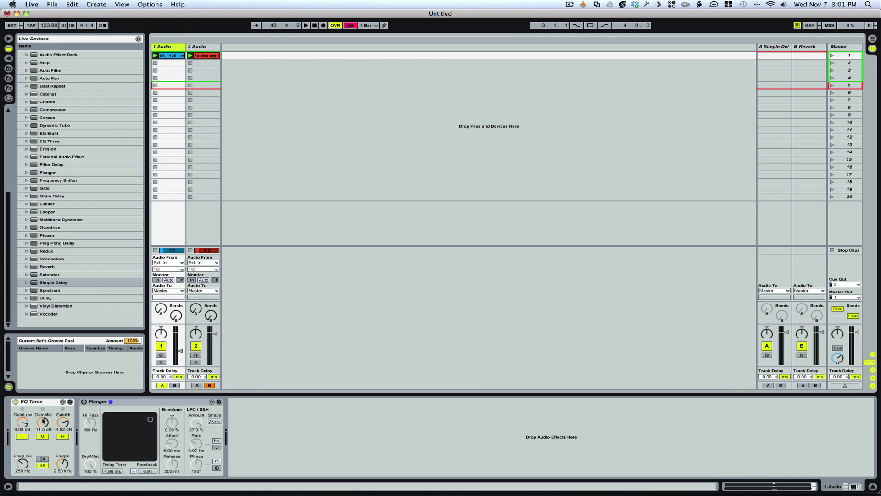
# Undo track 1's EQ cuts back to 0 dB, fade its volume from about -3 to -30 dB, and stop playback.
pyautogui.press('super+z')
pyautogui.press('super+z')
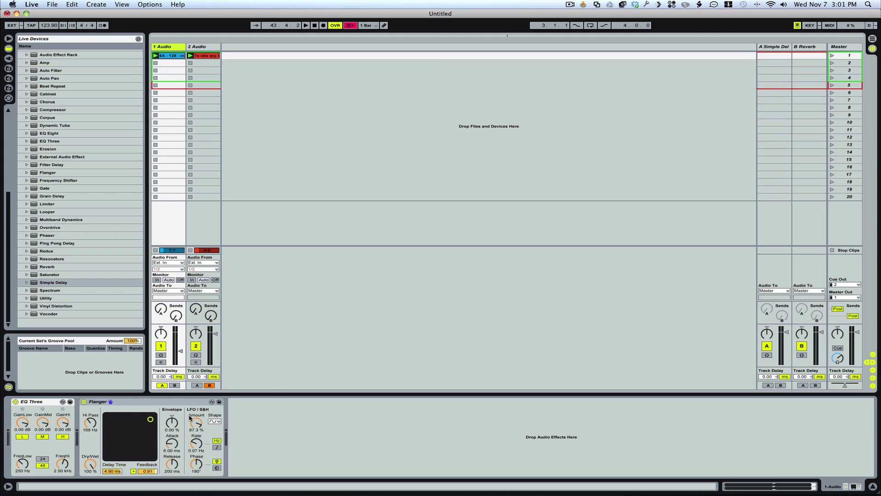
pyautogui.press('super+z')
pyautogui.press('super+z')
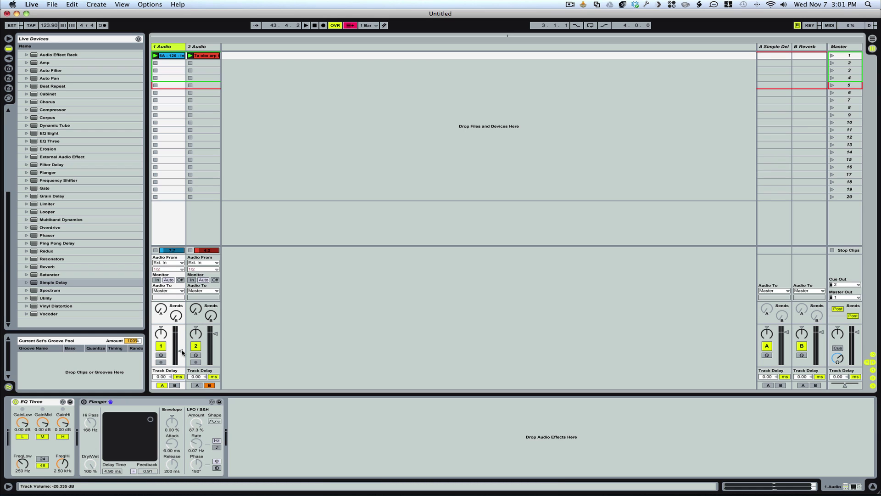
pyautogui.moveTo(182, 352); pyautogui.dragTo(180, 335)
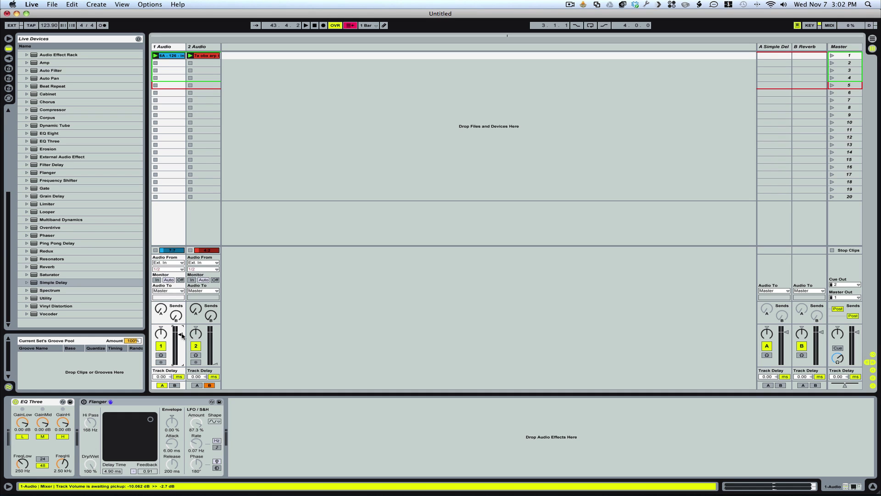
pyautogui.moveTo(181, 336); pyautogui.dragTo(182, 356)
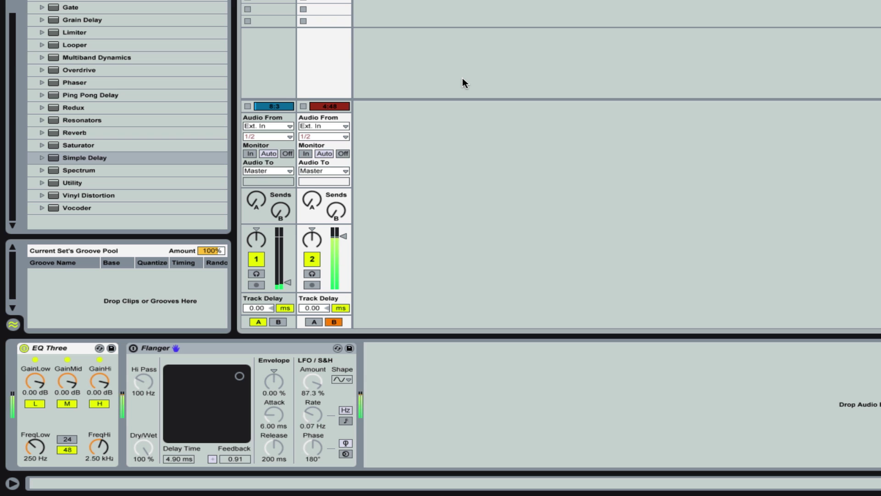
pyautogui.press('space')
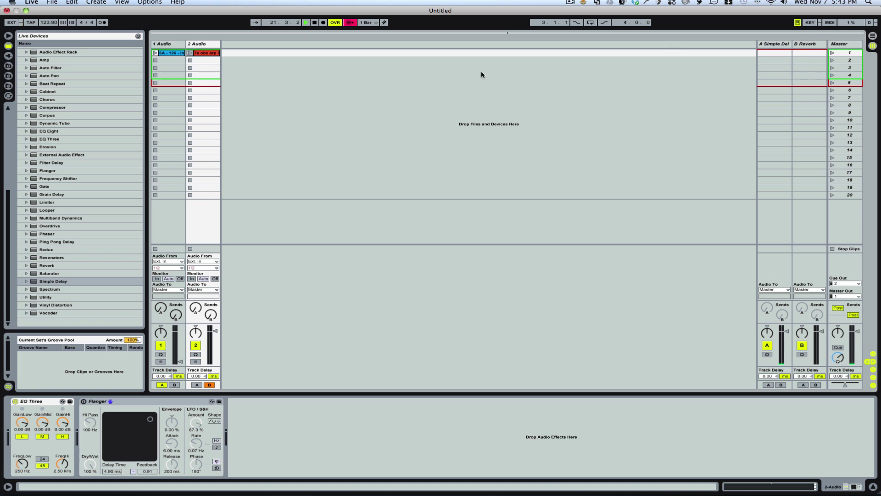
# Open track 1's clip in Clip View, switch its Loop on, and enter MIDI Map mode.
pyautogui.click(770, 45)
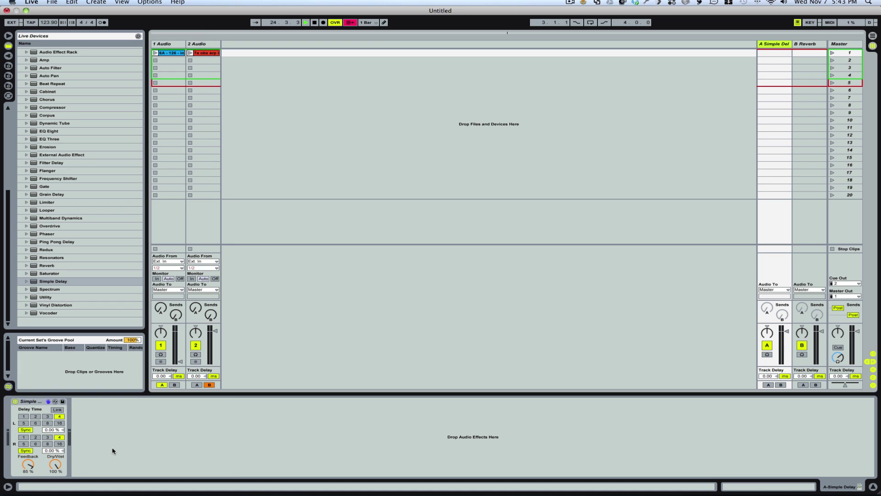
pyautogui.click(169, 55)
pyautogui.click(169, 55)
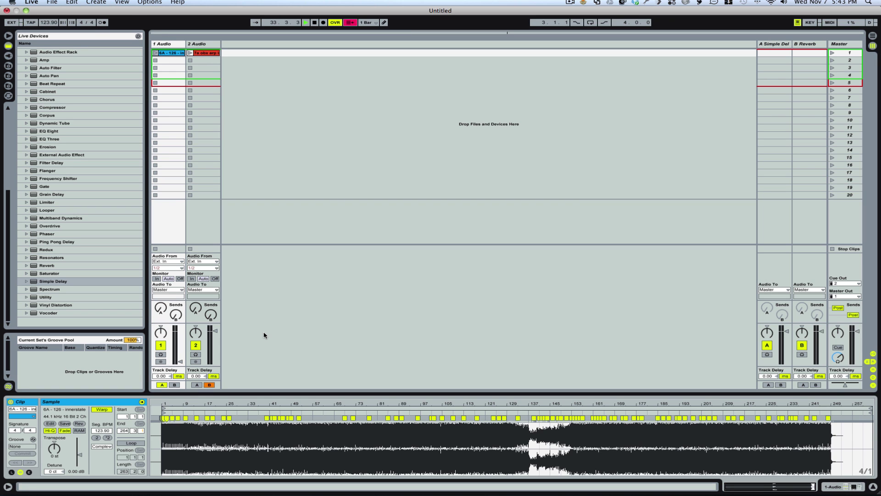
pyautogui.click(127, 444)
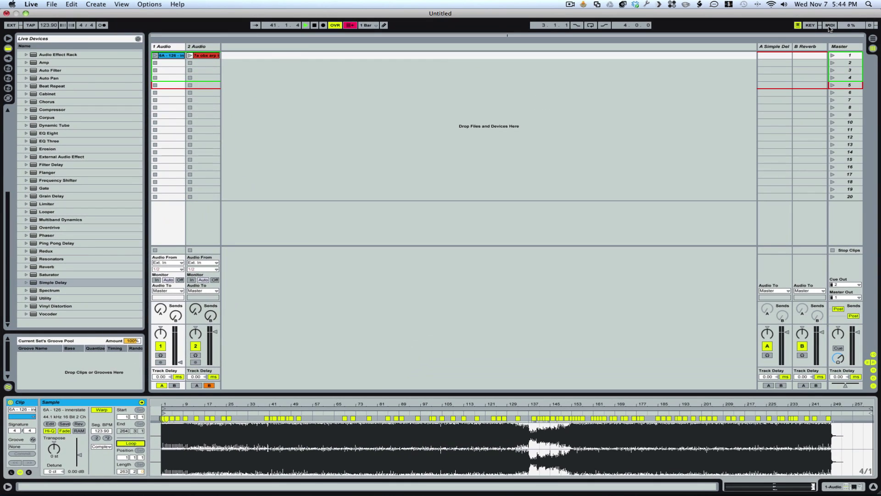
pyautogui.click(829, 26)
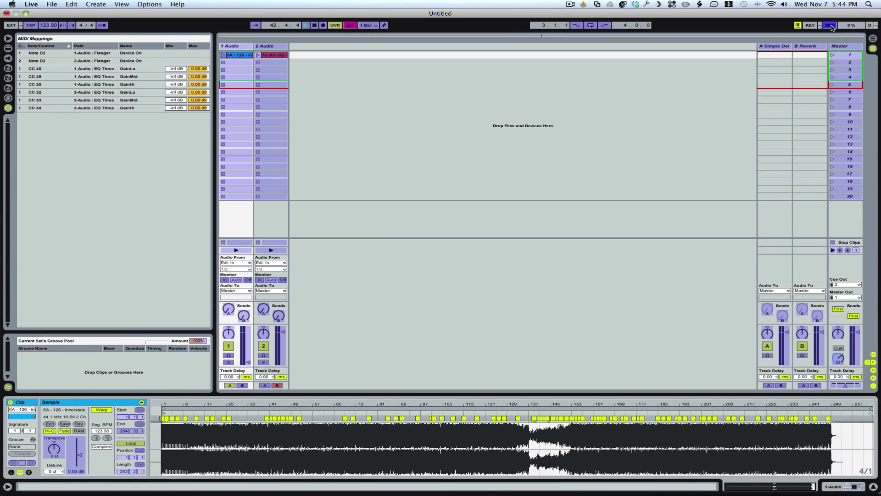
# Map MIDI notes to the clip's loop length and Loop switch (note G5), then exit with Ctrl+M.
pyautogui.click(140, 452)
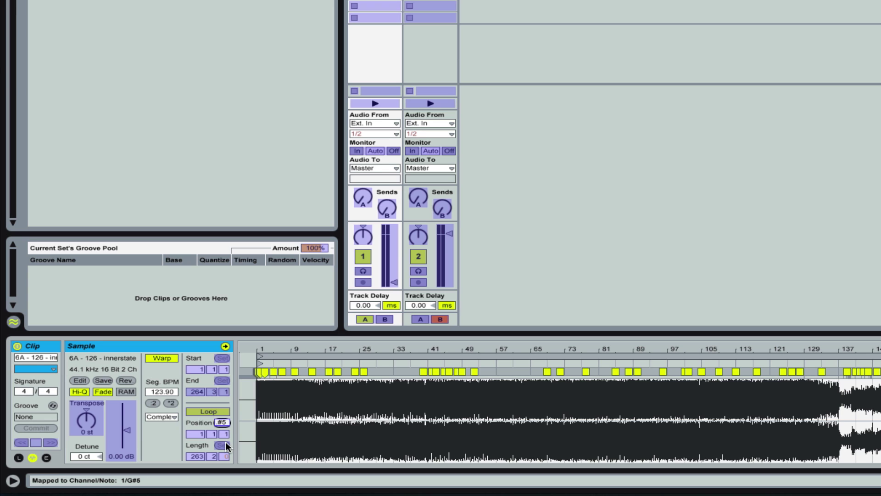
pyautogui.click(225, 444)
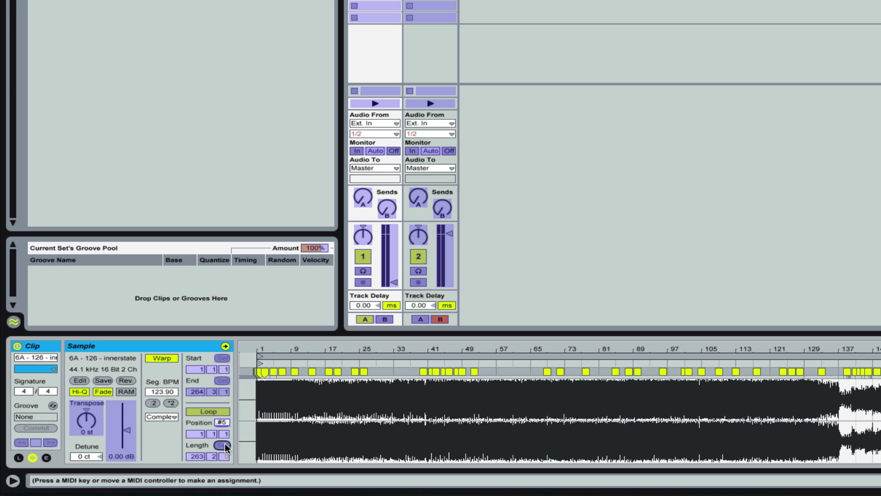
pyautogui.click(208, 409)
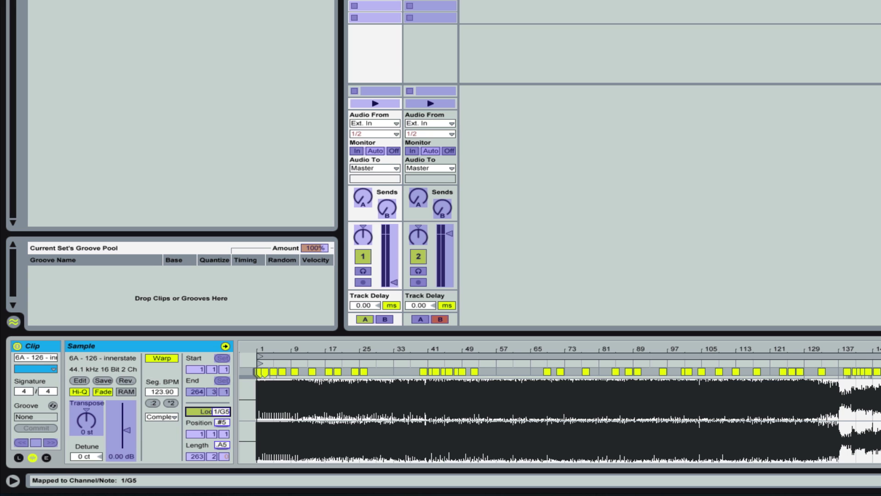
pyautogui.hotkey('ctrl', 'm')
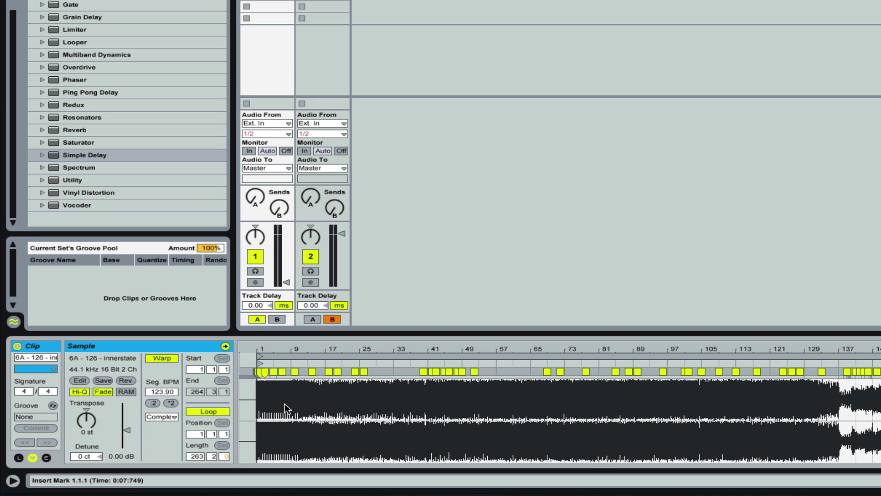
# Turn the clip's Loop off, play it while toggling Loop on and off, then stop and select track 2.
pyautogui.click(205, 412)
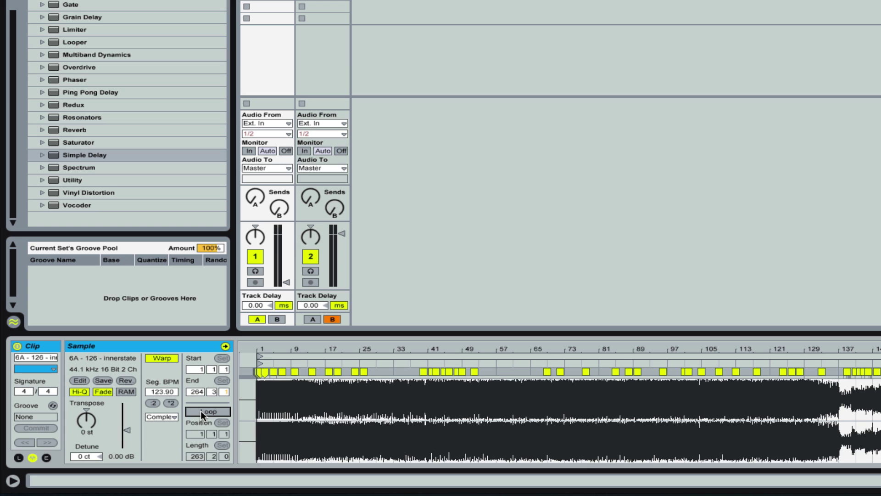
pyautogui.press('space')
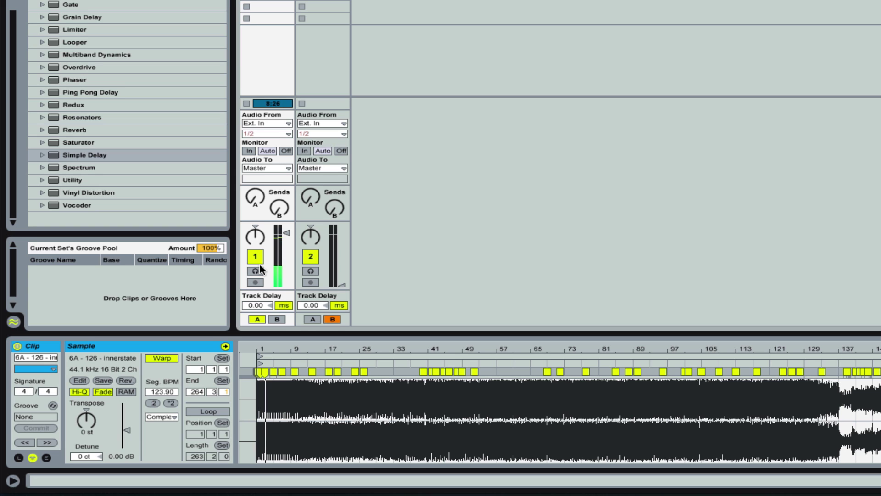
pyautogui.hotkey('ctrl', 'l')
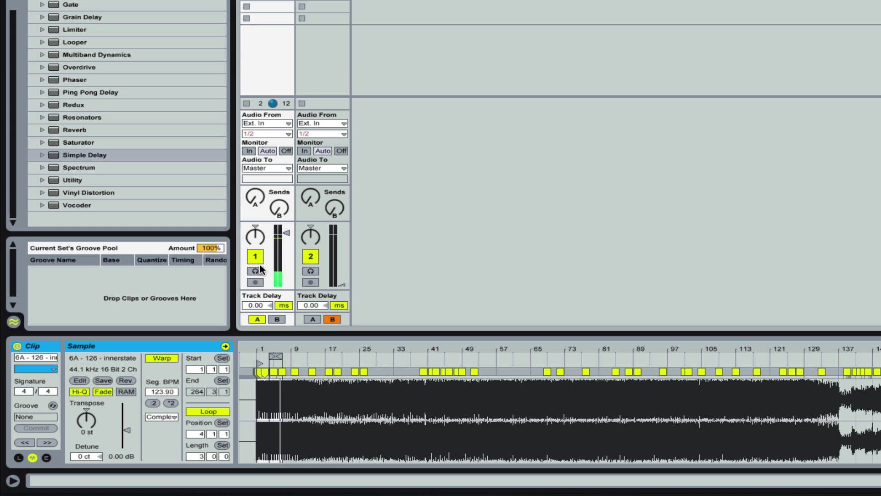
pyautogui.hotkey('ctrl', 'l')
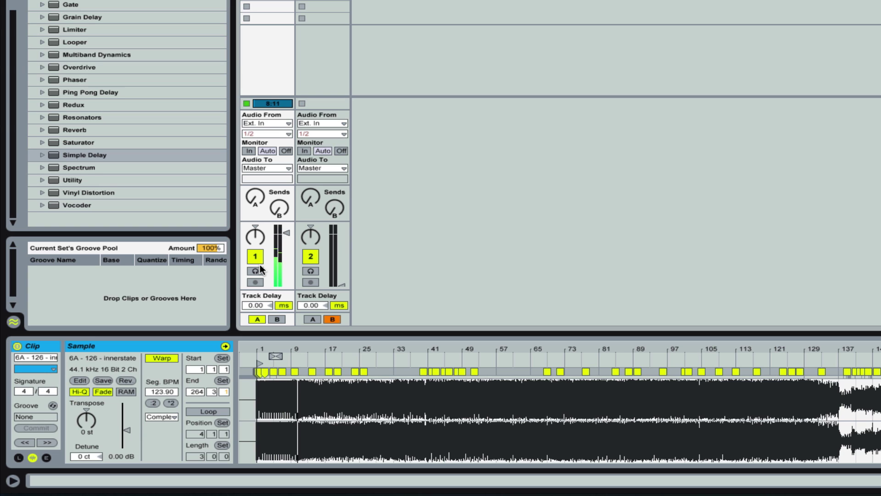
pyautogui.press('space')
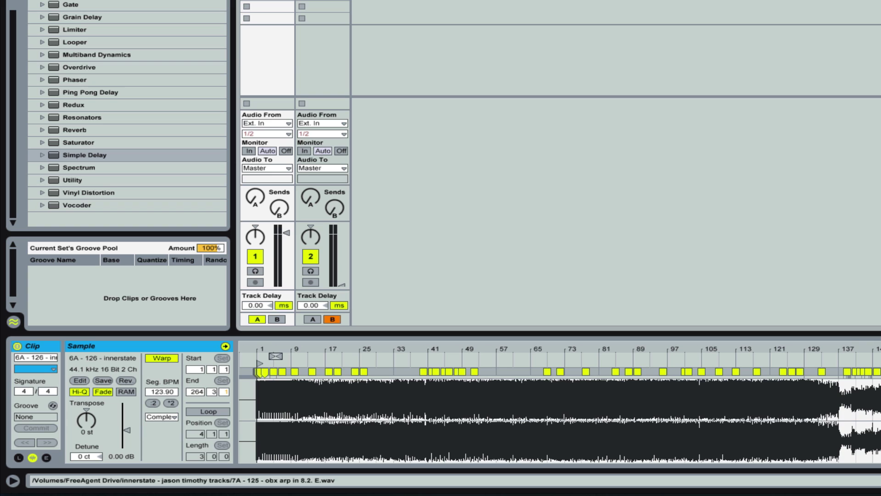
pyautogui.press('Right')
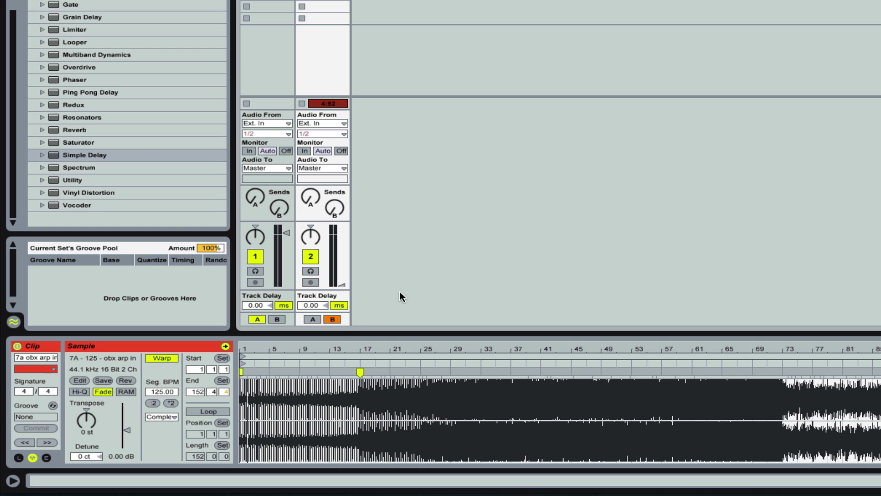
# Loop a 1-bar section (1.0.0) of Track 2's 7A obx arp clip, then switch looping off so it plays on.
pyautogui.hotkey('ctrl', 'l')
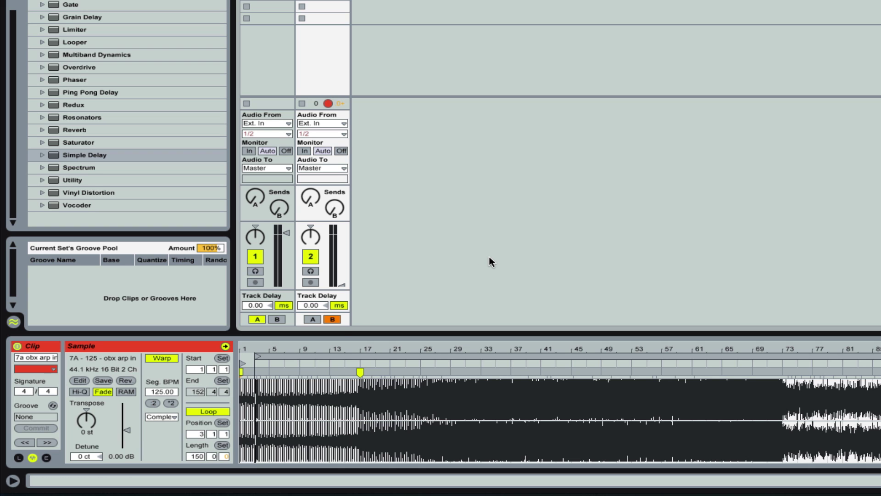
pyautogui.press('Return')
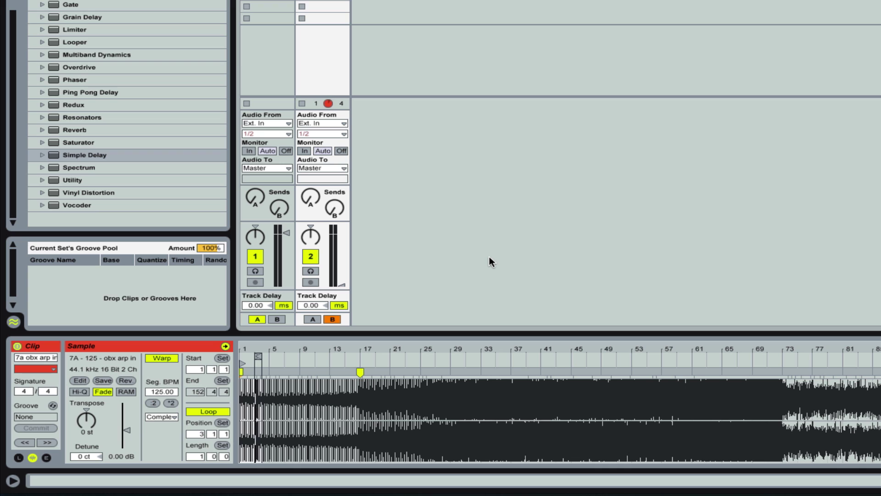
pyautogui.hotkey('ctrl', 'l')
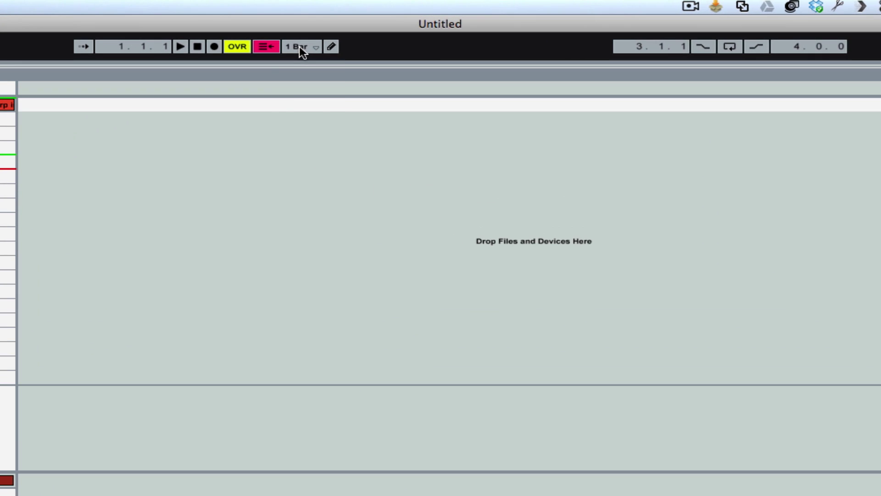
# Change the global launch quantization from 1 Bar to 8 Bars.
pyautogui.click(299, 46)
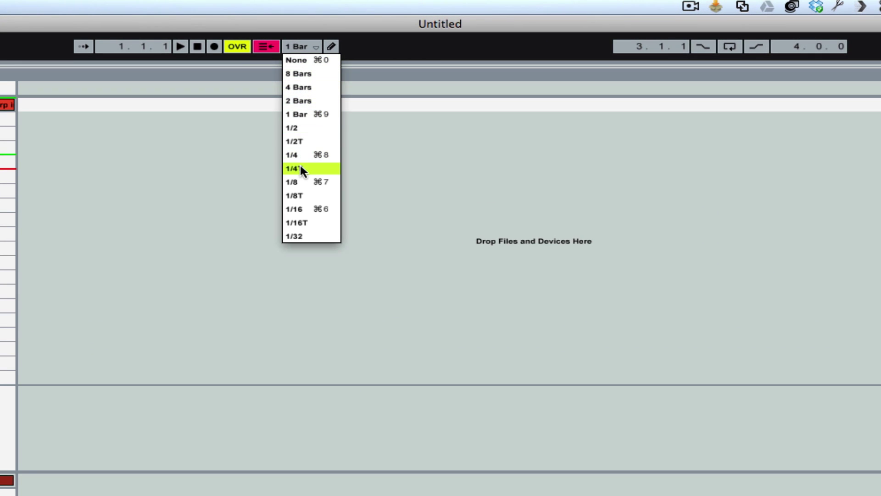
pyautogui.click(298, 115)
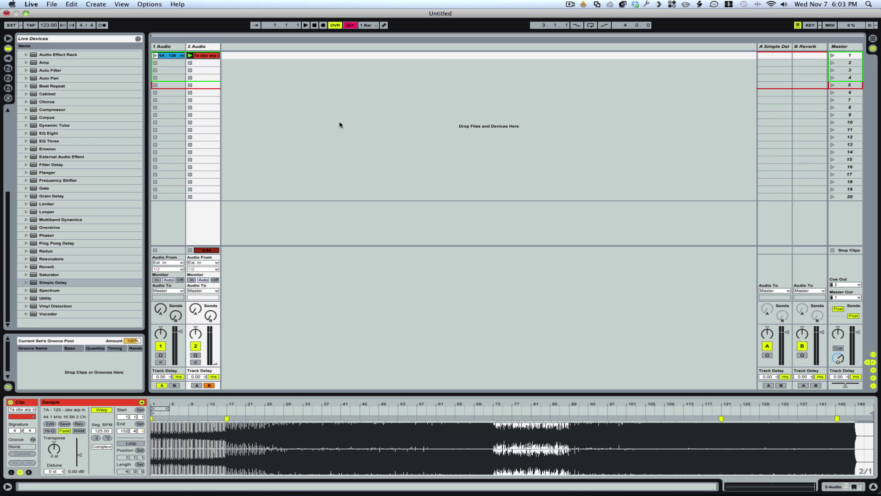
pyautogui.click(374, 25)
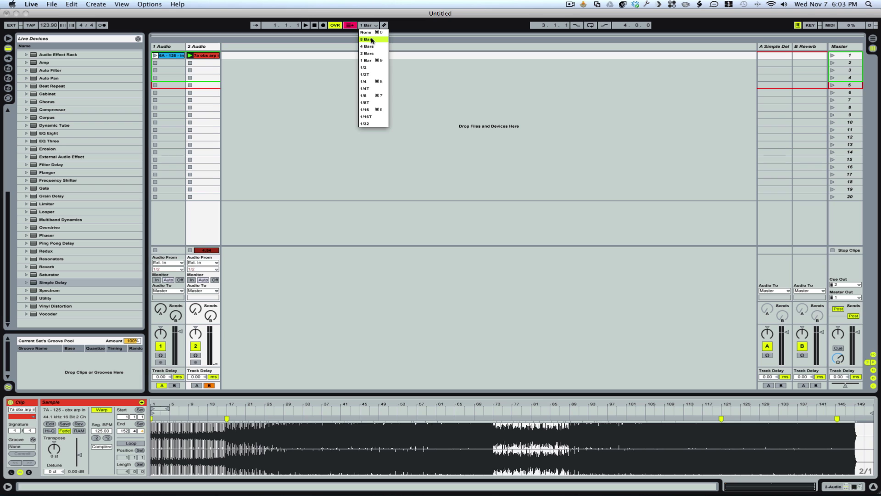
pyautogui.click(372, 41)
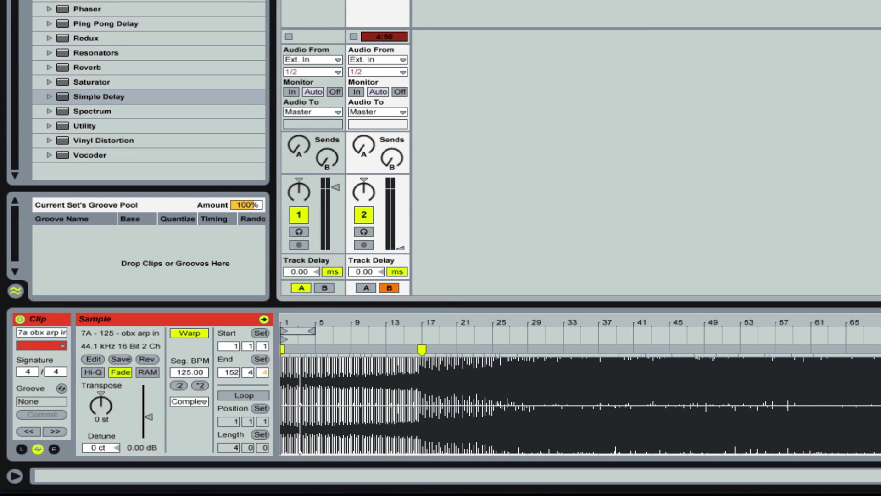
# Turn looping on for the obx arp clip with a loop length of 8 bars, leaving quantization at 8 Bars.
pyautogui.hotkey('ctrl', 'l')
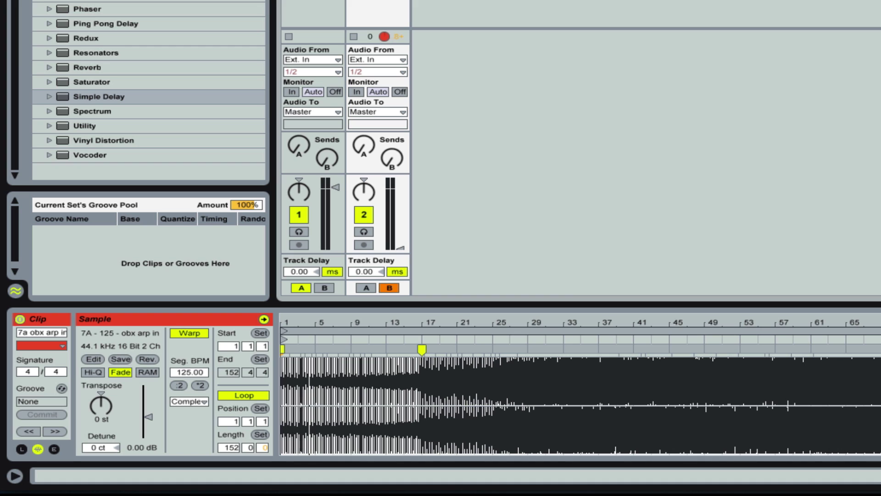
pyautogui.write('8')
pyautogui.press('Return')
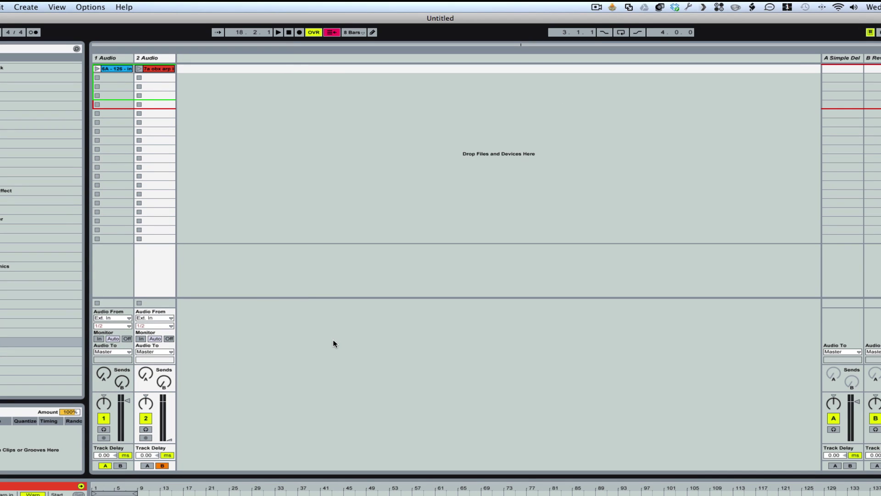
pyautogui.click(358, 34)
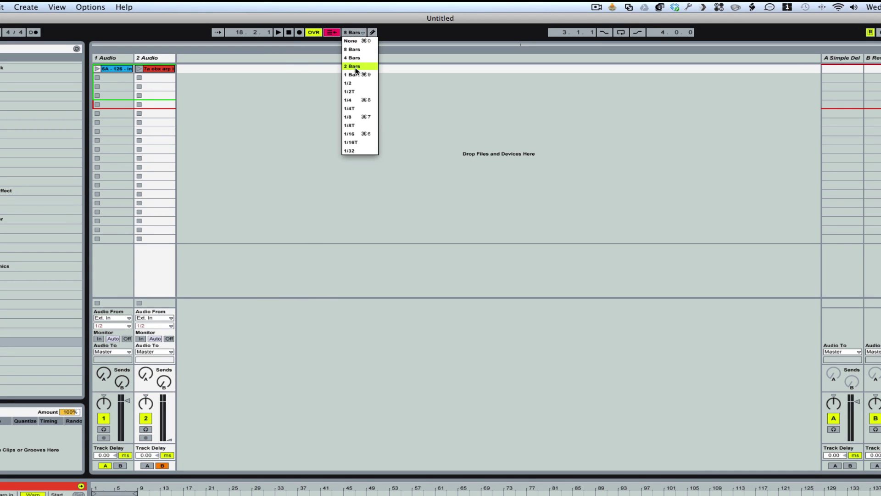
pyautogui.press('Escape')
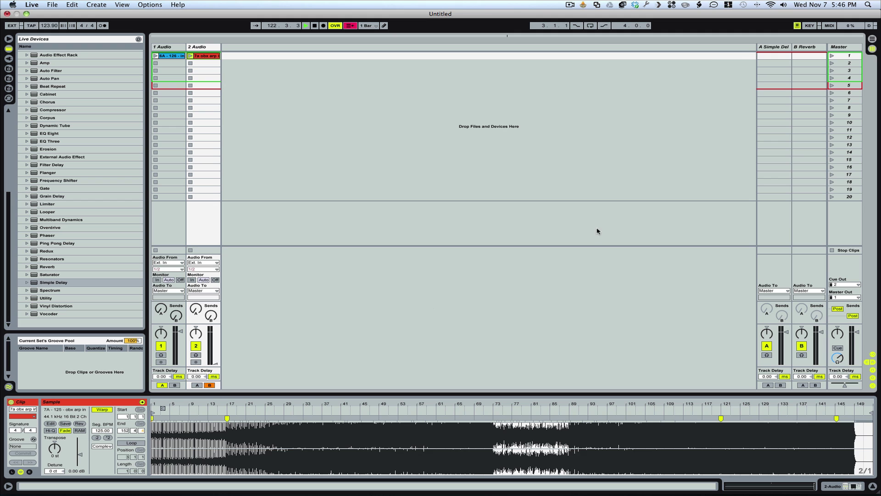
pyautogui.click(810, 26)
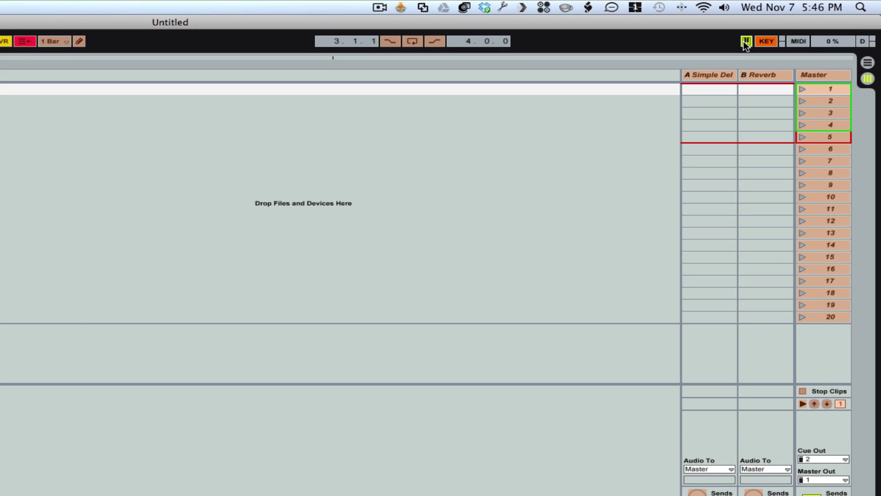
pyautogui.click(798, 26)
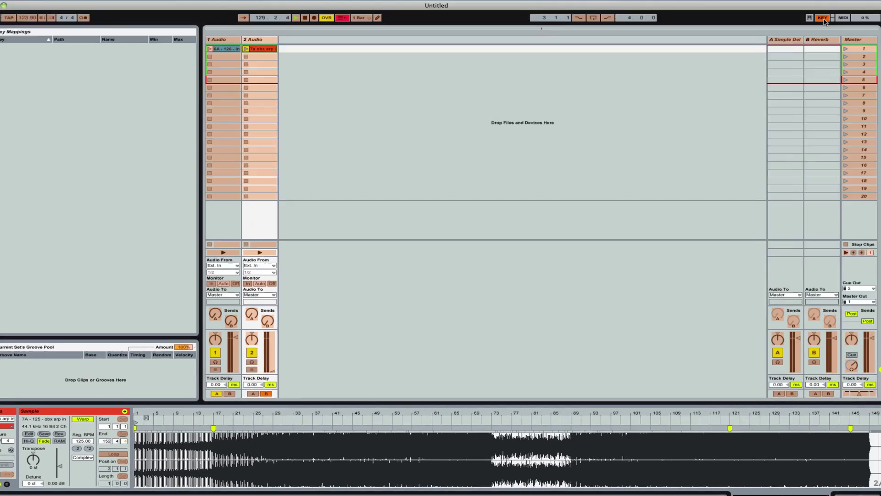
pyautogui.click(808, 26)
pyautogui.click(826, 26)
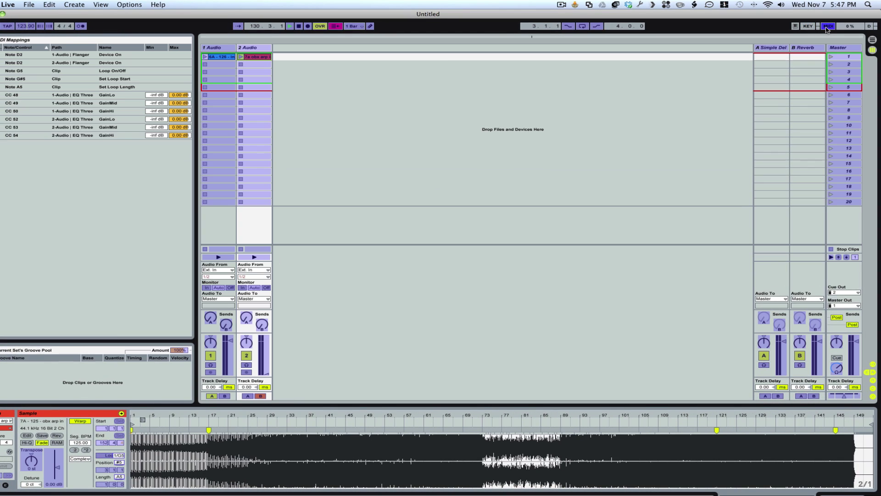
pyautogui.click(795, 26)
pyautogui.click(796, 26)
pyautogui.click(795, 26)
pyautogui.press('super+m')
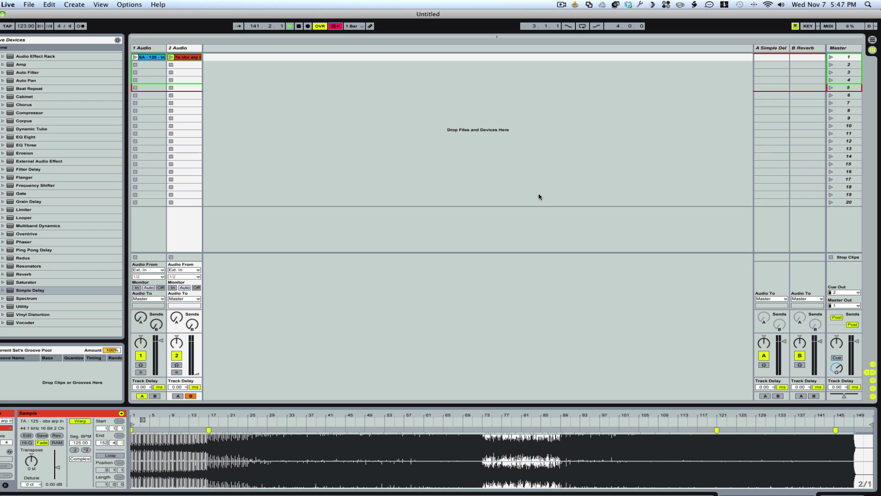